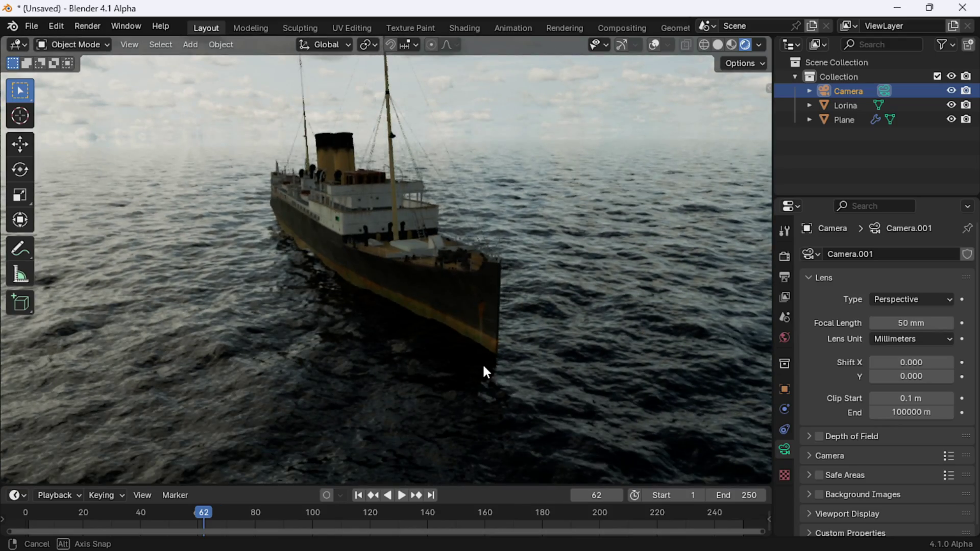
# Play the ship-on-ocean animation from frame 1 and examine the scene from several angles.
pyautogui.click(358, 495)
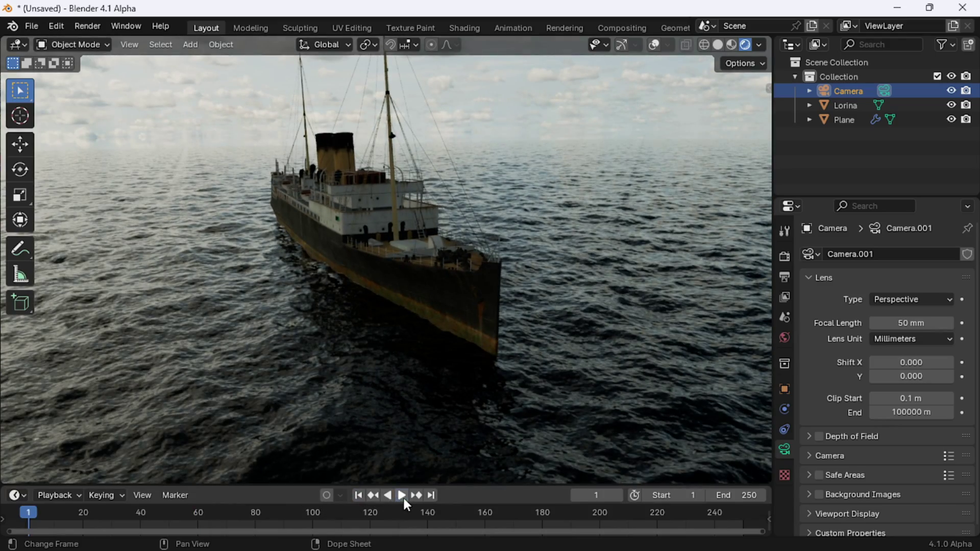
pyautogui.click(401, 495)
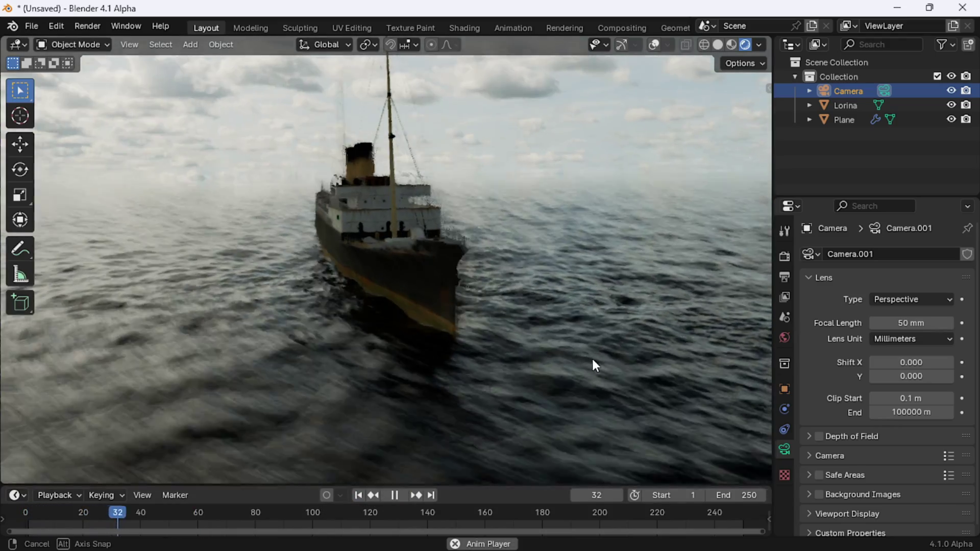
pyautogui.moveTo(592, 359); pyautogui.dragTo(546, 328, button='middle')
pyautogui.scroll(-2, 546, 329)
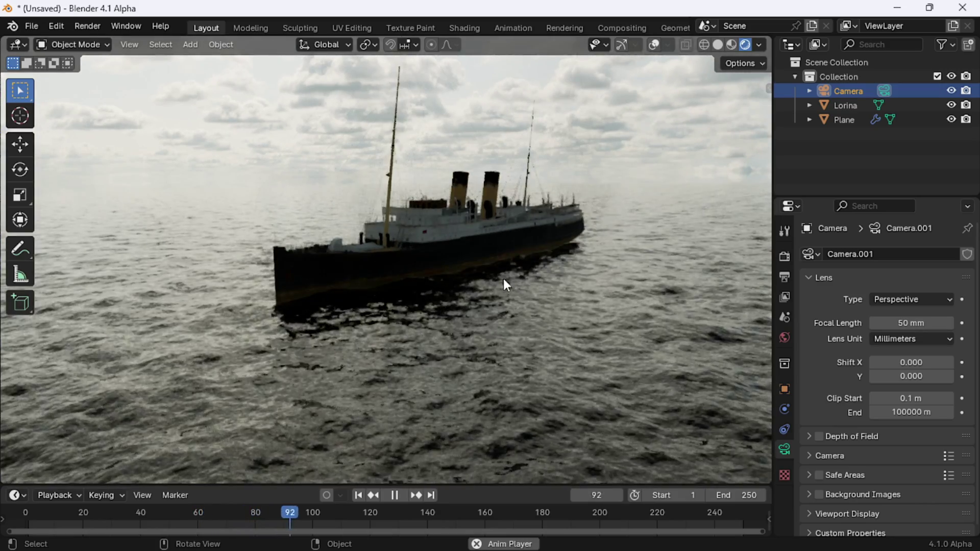
pyautogui.moveTo(504, 278); pyautogui.dragTo(472, 322, button='middle')
pyautogui.moveTo(586, 302); pyautogui.dragTo(454, 312, button='middle')
pyautogui.moveTo(320, 311); pyautogui.dragTo(553, 372, button='middle')
pyautogui.click(554, 375)
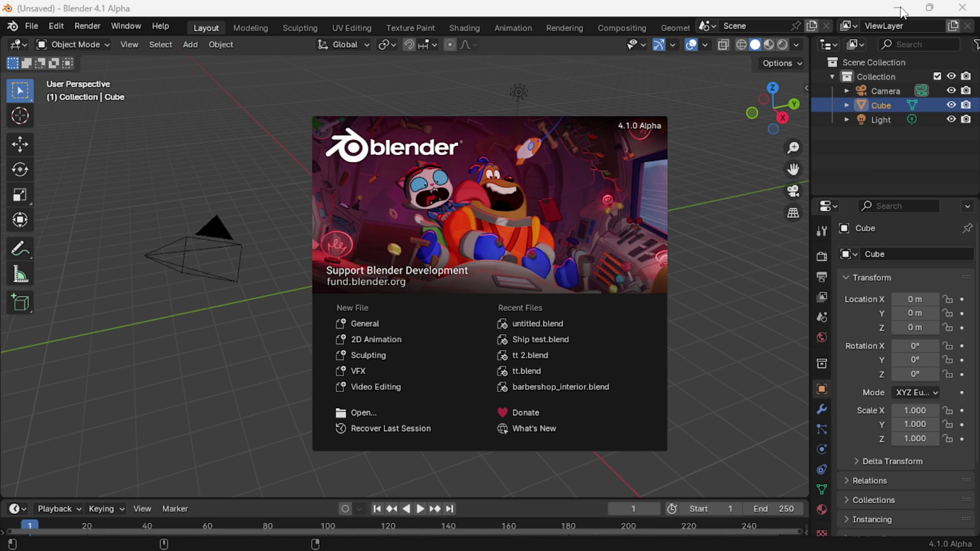
# Dismiss the splash screen and delete the default camera and light, keeping only the cube.
pyautogui.click(665, 228)
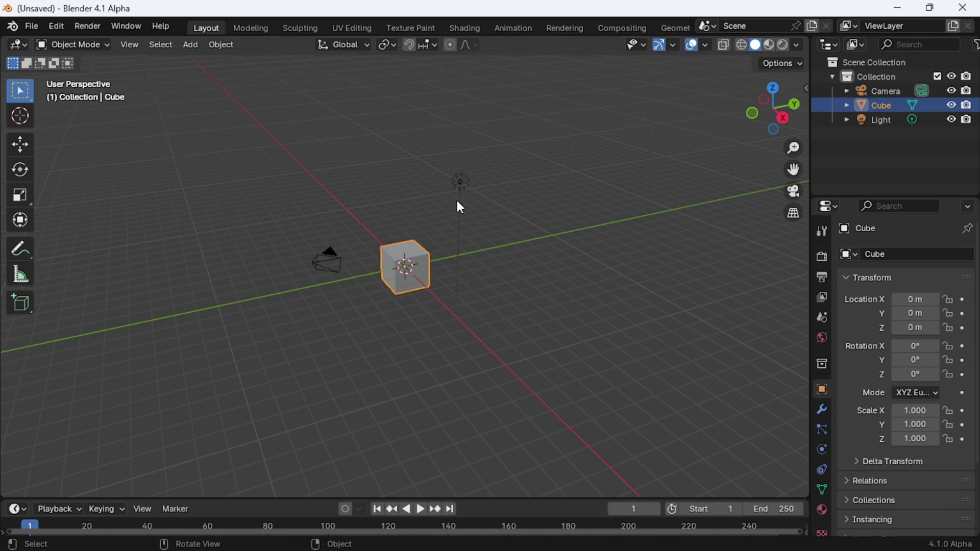
pyautogui.press('a')
pyautogui.keyDown('shift'); pyautogui.click(403, 253); pyautogui.keyUp('shift')
pyautogui.press('Delete')
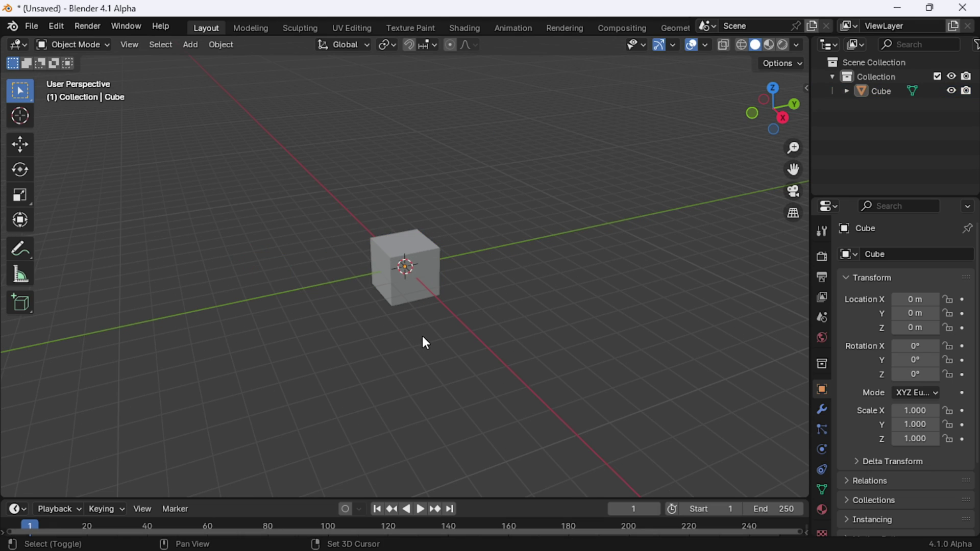
# Add an Ocean physics modifier to the default cube.
pyautogui.click(424, 280)
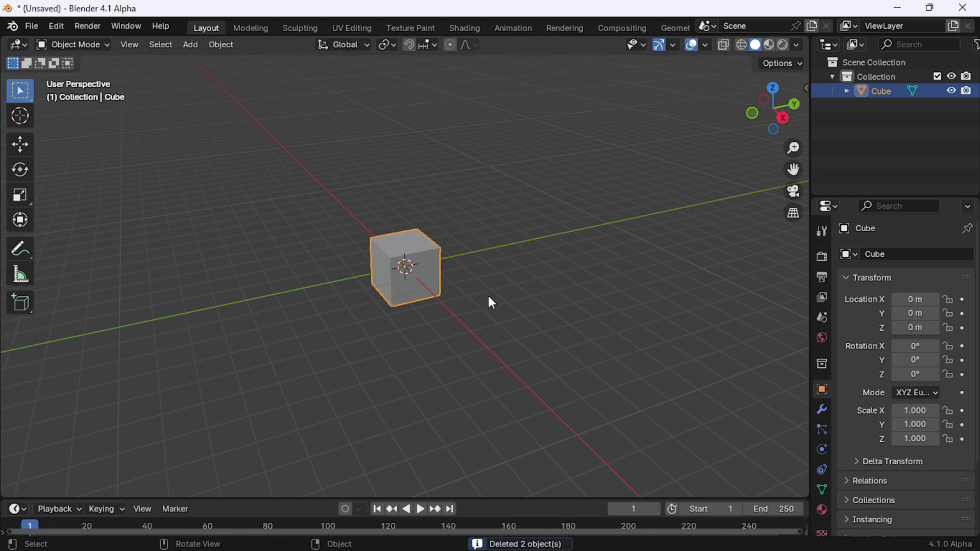
pyautogui.click(822, 408)
pyautogui.click(896, 252)
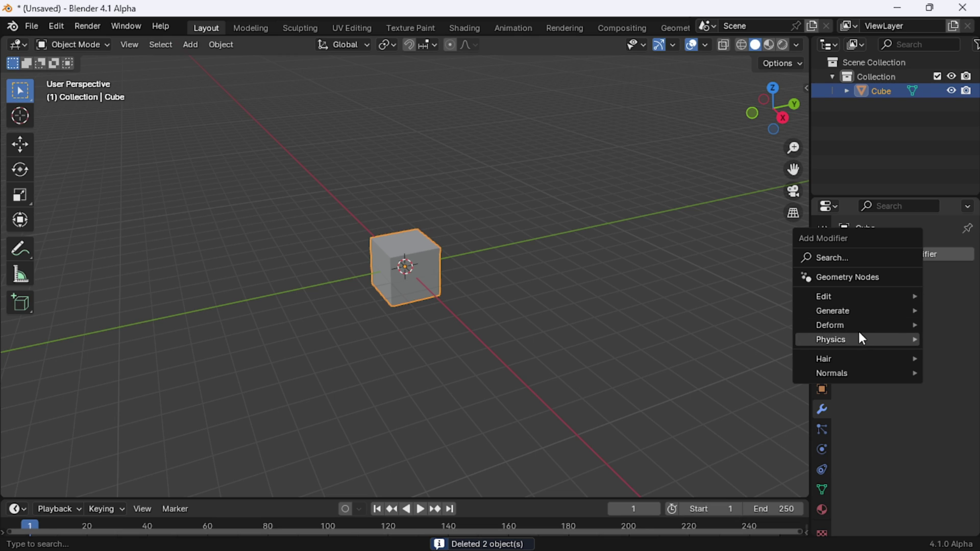
pyautogui.moveTo(855, 340)
pyautogui.click(704, 409)
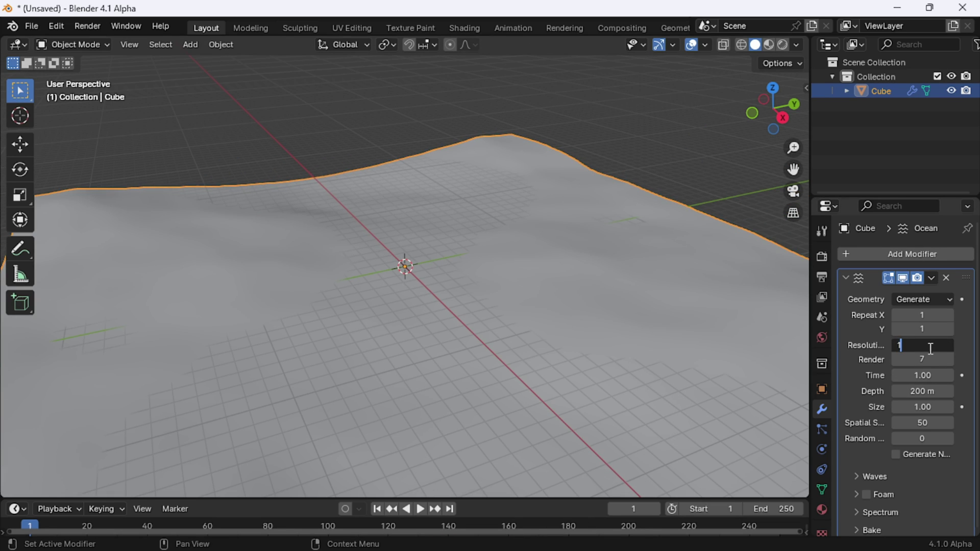
# Set the Ocean modifier's viewport and render resolution both to 16.
pyautogui.write('6')
pyautogui.press('Return')
pyautogui.click(917, 360)
pyautogui.write('16')
pyautogui.press('Return')
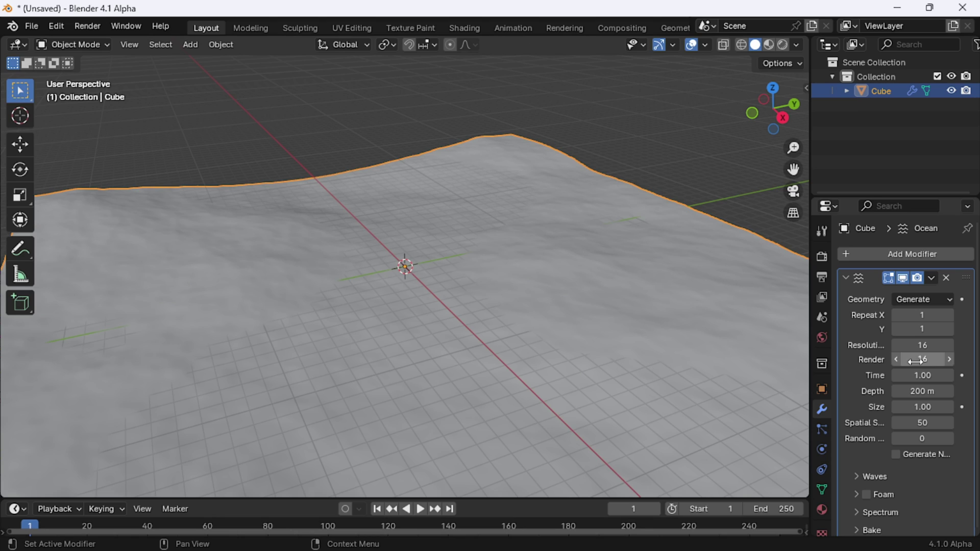
# In the Ocean modifier's wave settings, set the wind velocity to 4 m/s and the choppiness to 0.90.
pyautogui.scroll(-1, 930, 433)
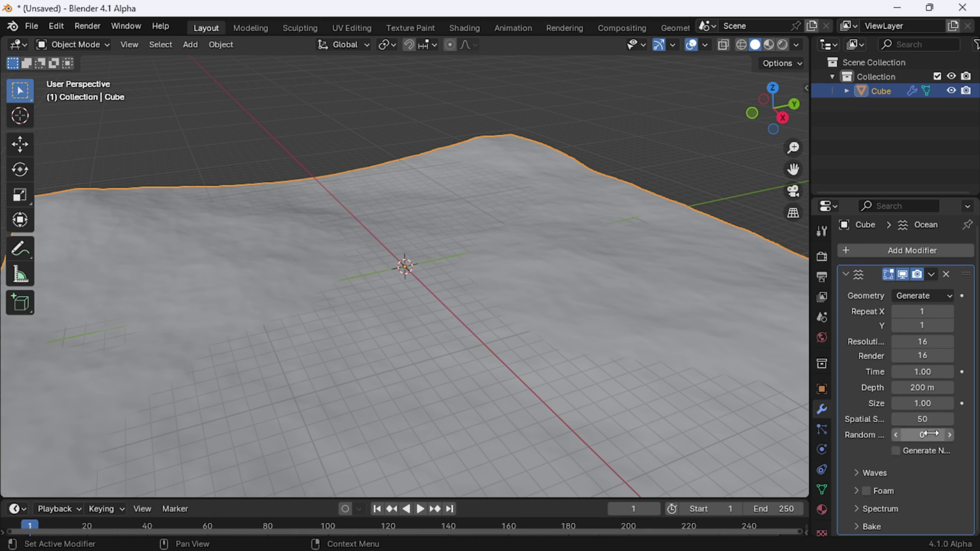
pyautogui.click(864, 472)
pyautogui.scroll(-5, 888, 449)
pyautogui.moveTo(920, 411)
pyautogui.mouseDown()
pyautogui.moveTo(938, 411)
pyautogui.moveTo(922, 412)
pyautogui.mouseUp()
pyautogui.click(922, 396)
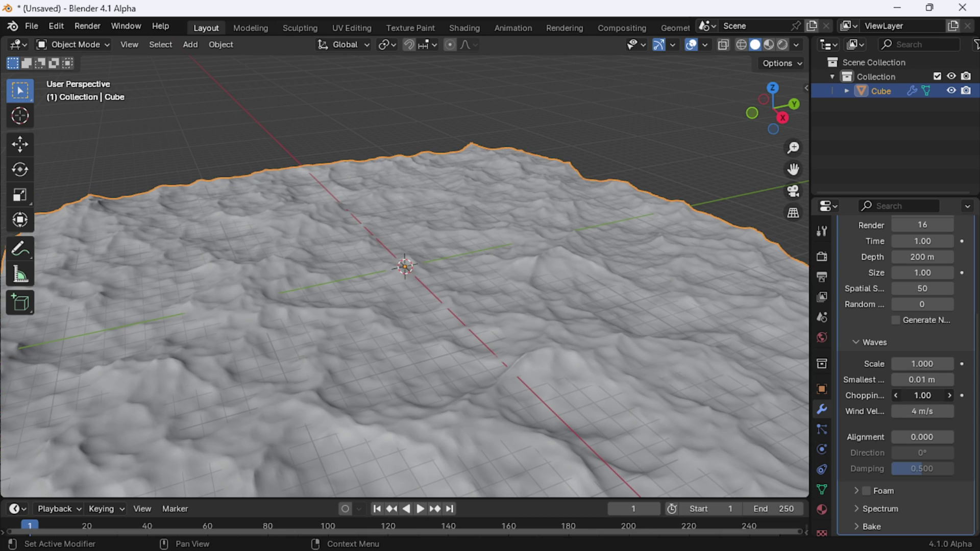
pyautogui.write('.9')
pyautogui.press('Return')
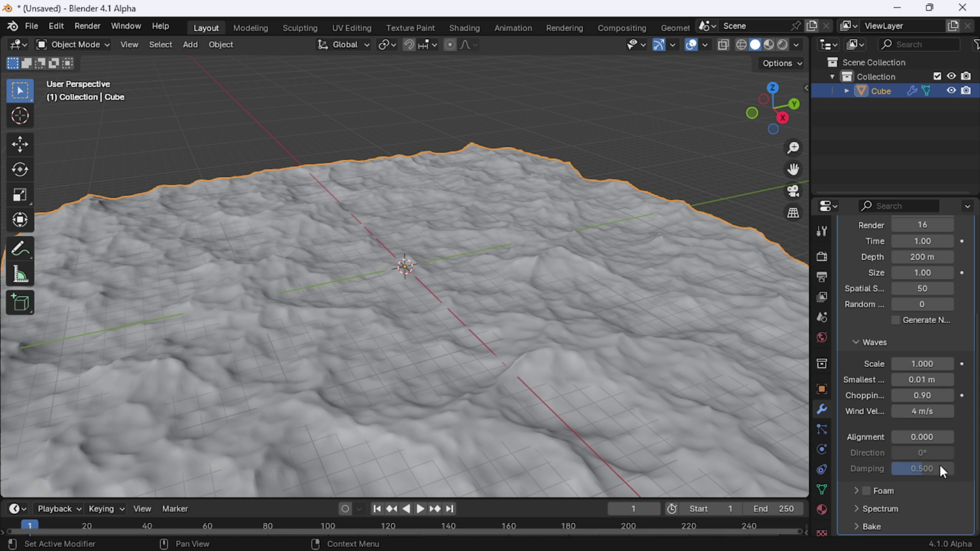
# Enlarge the timeline area, and set the output frame rate to 30 fps with 300 as the end frame.
pyautogui.scroll(5, 939, 465)
pyautogui.moveTo(551, 498); pyautogui.dragTo(551, 439)
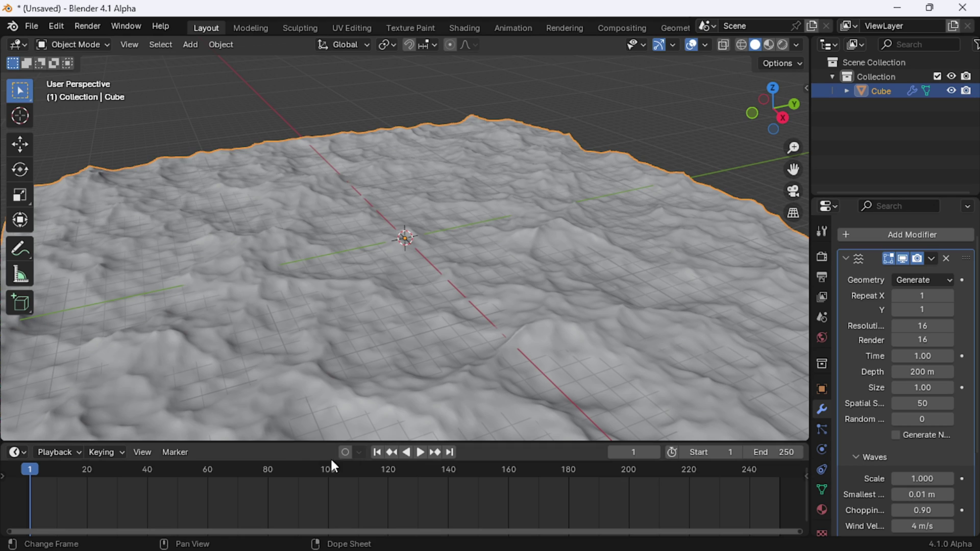
pyautogui.click(820, 277)
pyautogui.click(928, 365)
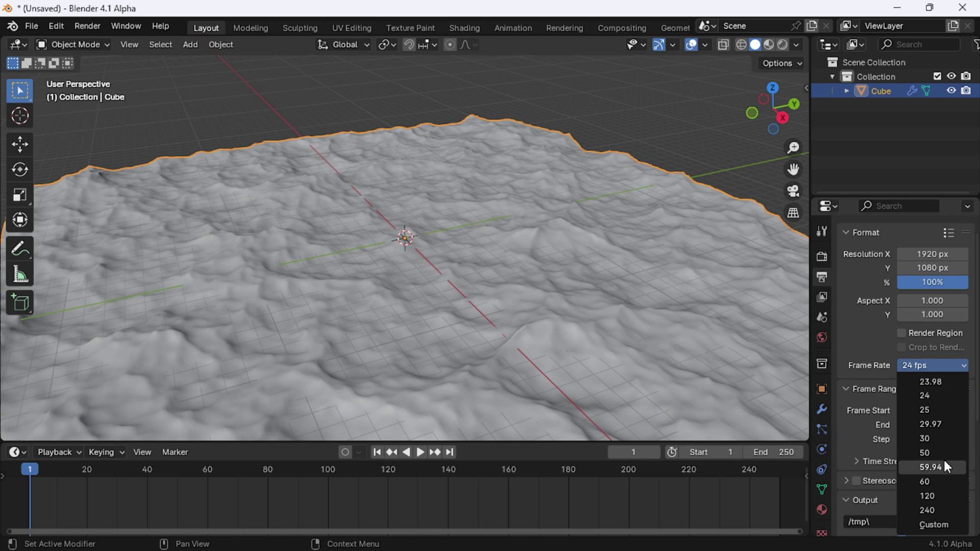
pyautogui.click(930, 437)
pyautogui.click(927, 424)
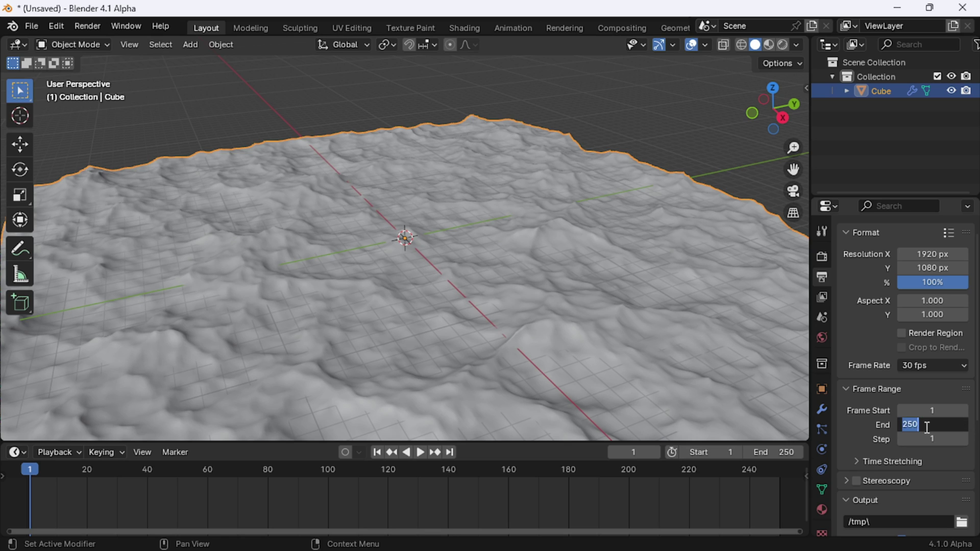
pyautogui.write('300')
pyautogui.press('Return')
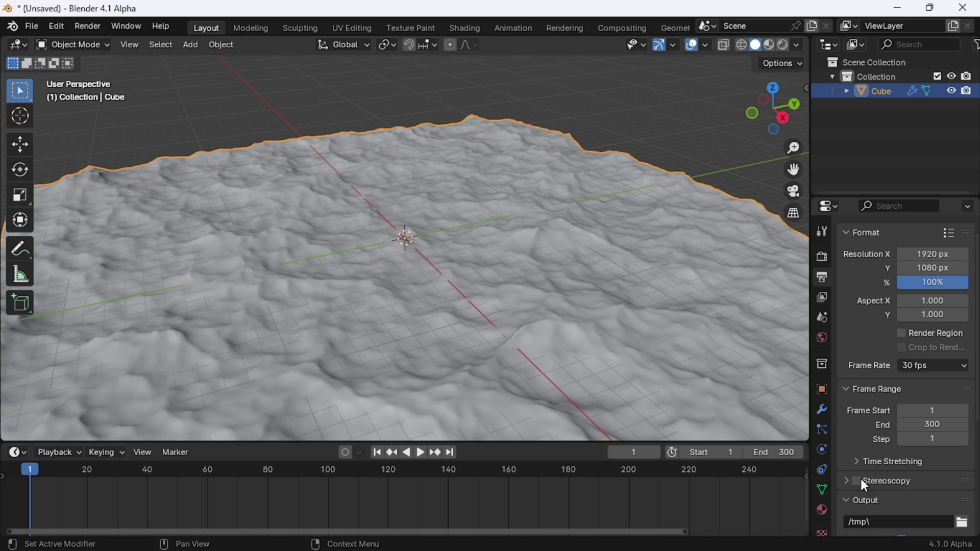
# Set the Ocean modifier's Time to 0 and keyframe it at frame 1.
pyautogui.click(820, 414)
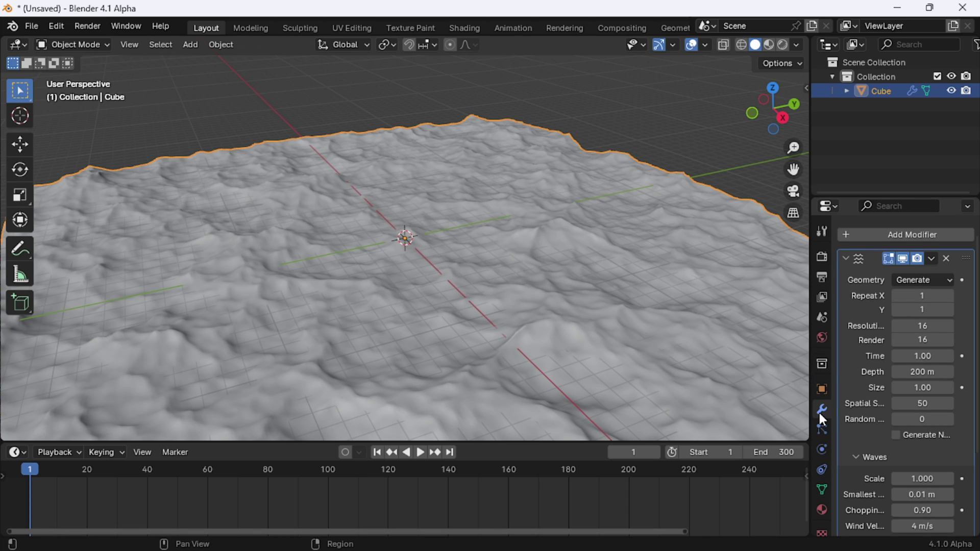
pyautogui.click(914, 357)
pyautogui.write('0')
pyautogui.press('Return')
pyautogui.rightClick(914, 356)
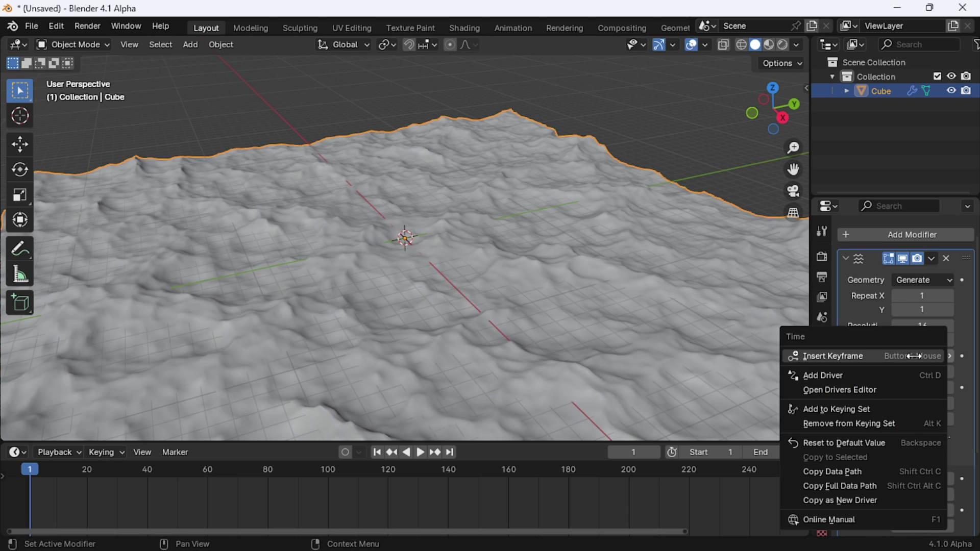
pyautogui.click(878, 357)
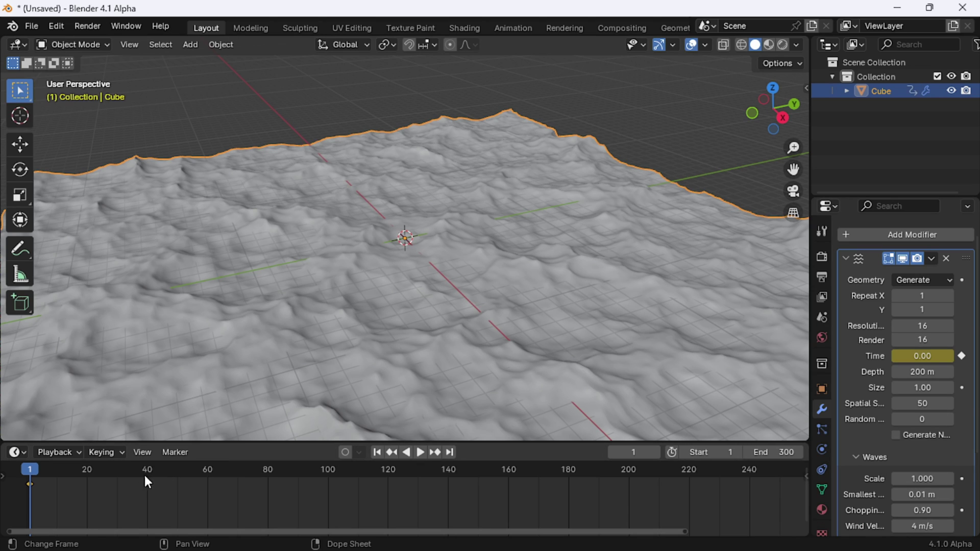
# At frame 30, set the Ocean modifier's Time to 0.5 and insert a keyframe for it.
pyautogui.click(118, 472)
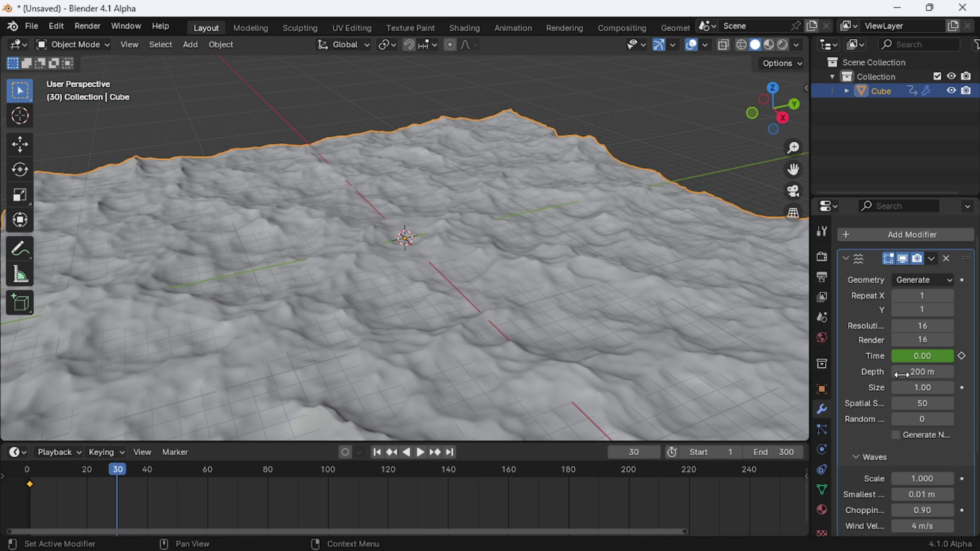
pyautogui.click(927, 358)
pyautogui.write('5')
pyautogui.press('Return')
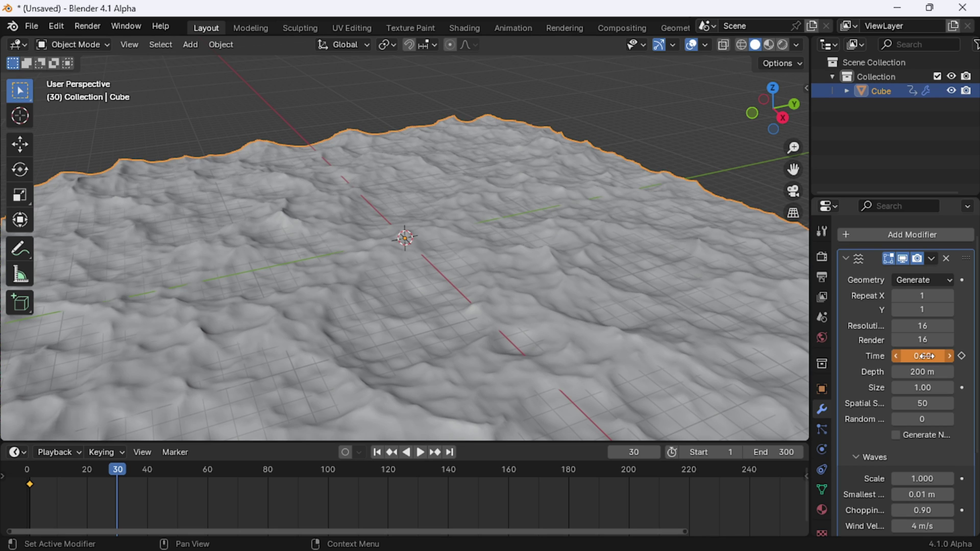
pyautogui.rightClick(925, 356)
pyautogui.click(894, 356)
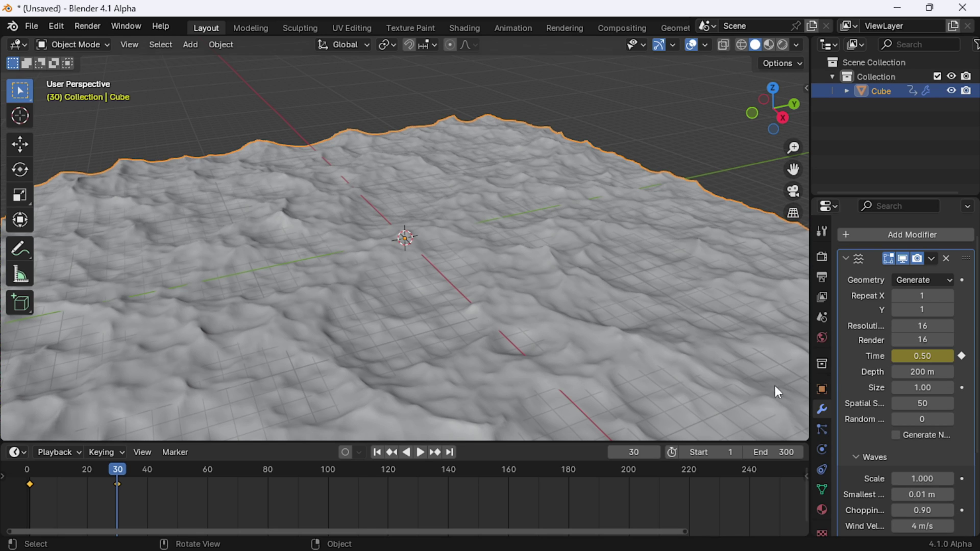
# Open an enlarged Graph Editor in place of the timeline and set both Time keyframes to linear interpolation.
pyautogui.moveTo(500, 439); pyautogui.dragTo(529, 309)
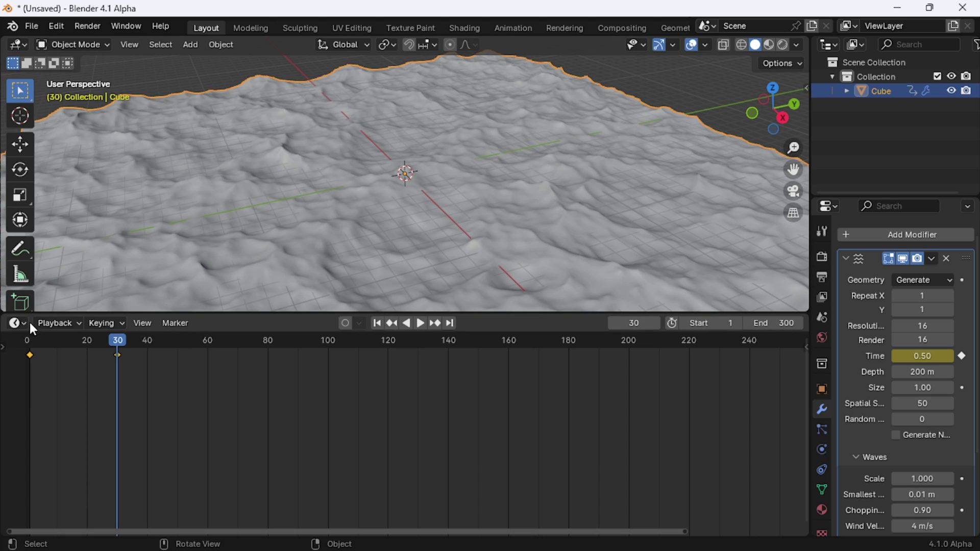
pyautogui.click(16, 323)
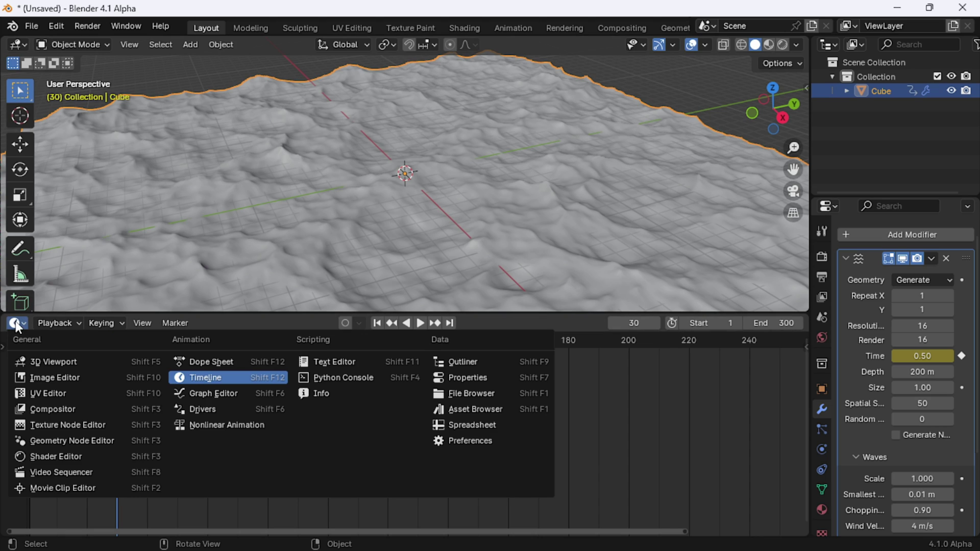
pyautogui.click(212, 394)
pyautogui.moveTo(230, 457); pyautogui.dragTo(396, 420, button='middle')
pyautogui.scroll(3, 400, 443)
pyautogui.moveTo(455, 478); pyautogui.dragTo(208, 377)
pyautogui.rightClick(383, 411)
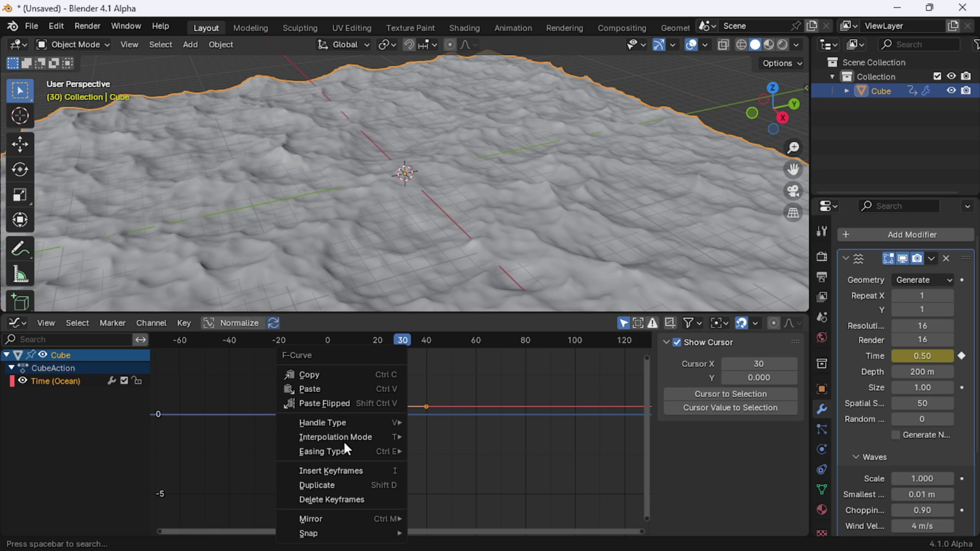
pyautogui.moveTo(343, 441)
pyautogui.click(442, 359)
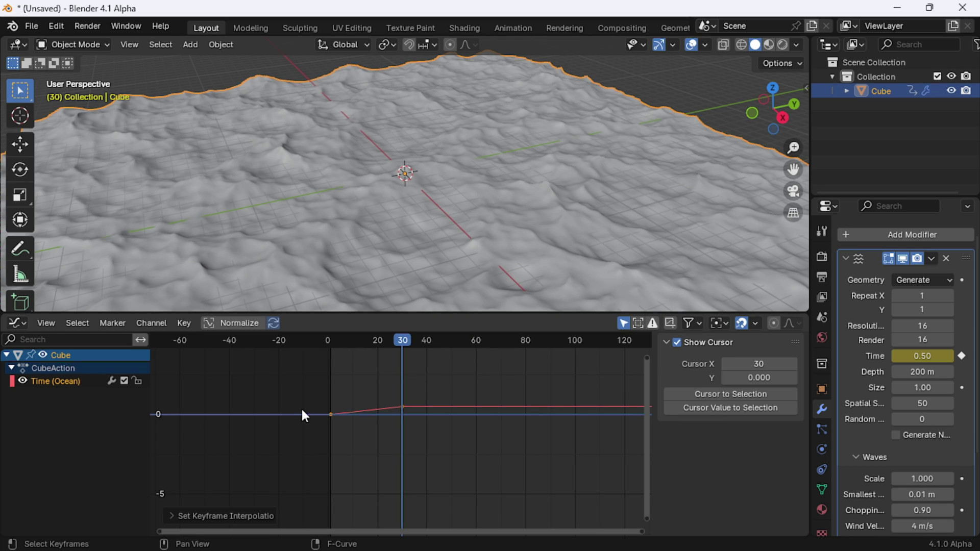
# Add a Cycles modifier to the Time (Ocean) curve with Before and After modes set to Repeat with Offset.
pyautogui.click(42, 380)
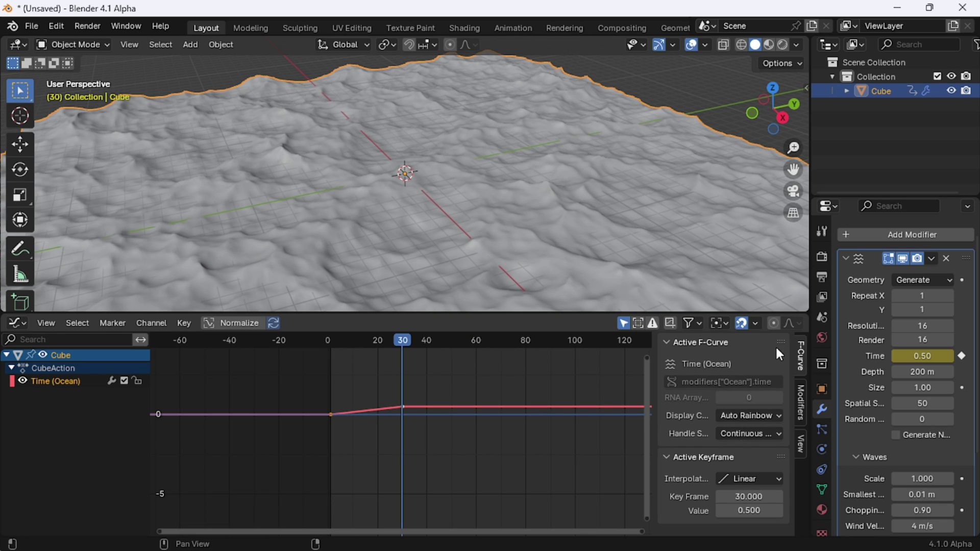
pyautogui.click(799, 403)
pyautogui.click(712, 344)
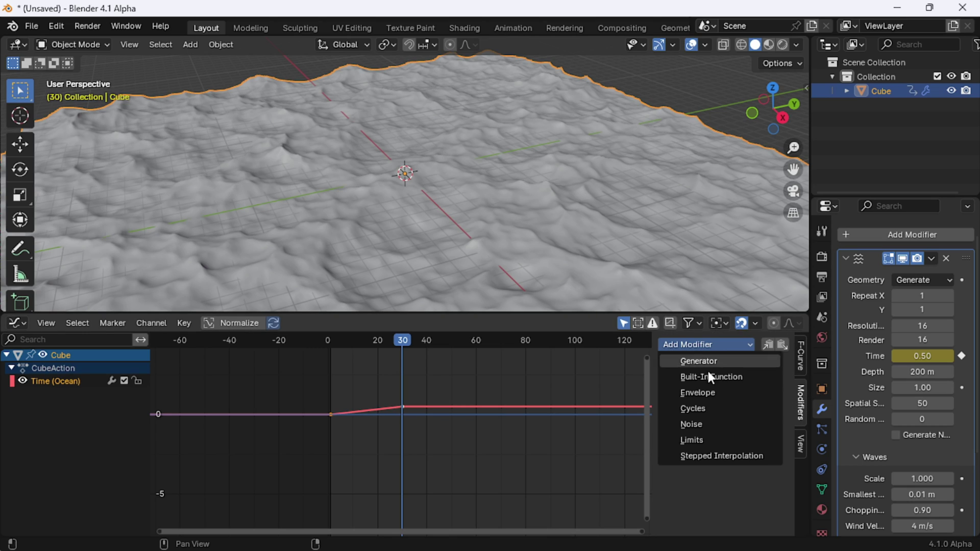
pyautogui.click(696, 409)
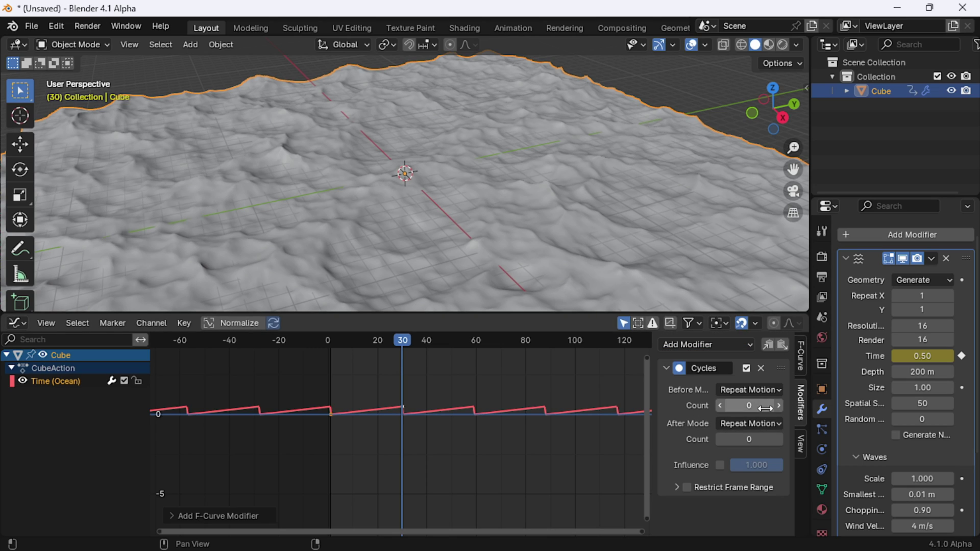
pyautogui.click(757, 390)
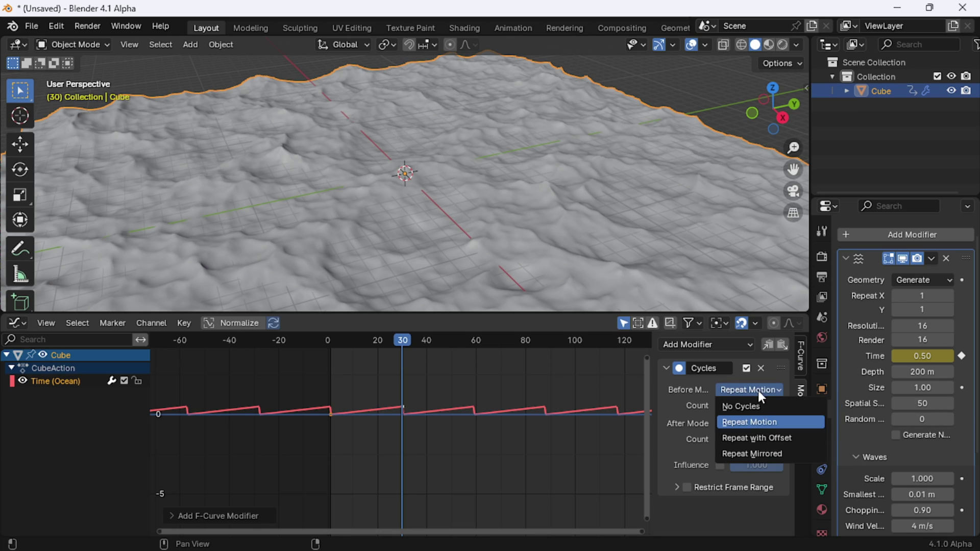
pyautogui.click(755, 438)
pyautogui.click(750, 425)
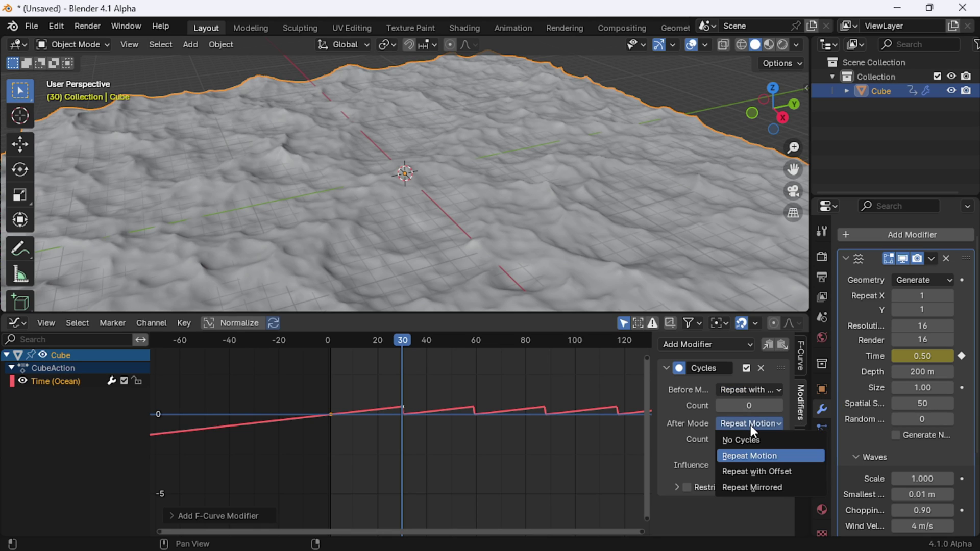
pyautogui.click(752, 472)
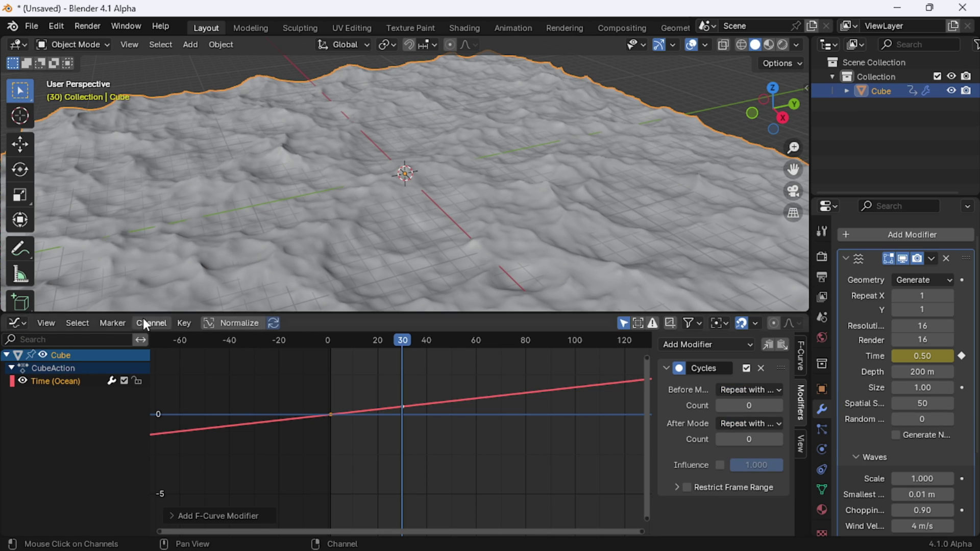
# Switch the Graph Editor back to the Timeline and shrink its area to enlarge the 3D view.
pyautogui.click(18, 323)
pyautogui.click(230, 379)
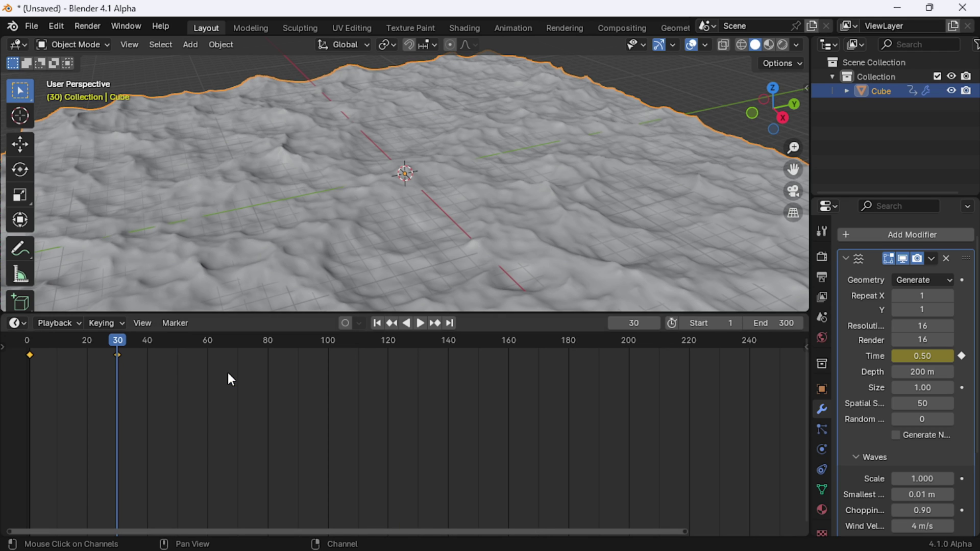
pyautogui.moveTo(344, 315); pyautogui.dragTo(339, 482)
pyautogui.scroll(-5, 367, 419)
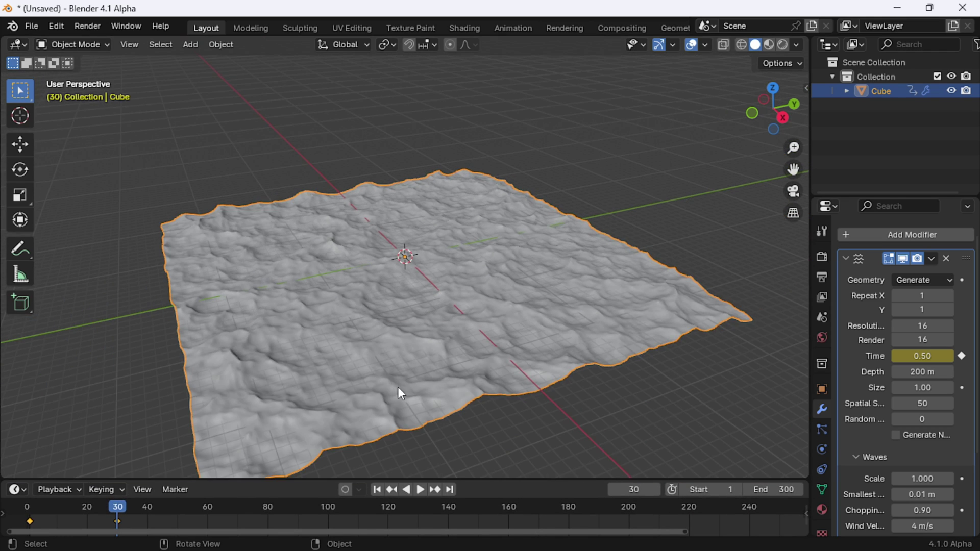
# Play the ocean animation from the start and examine the wave motion up close from several angles.
pyautogui.keyDown('shift'); pyautogui.moveTo(397, 387); pyautogui.dragTo(425, 350, button='middle'); pyautogui.keyUp('shift')
pyautogui.click(540, 424)
pyautogui.click(379, 489)
pyautogui.press('space')
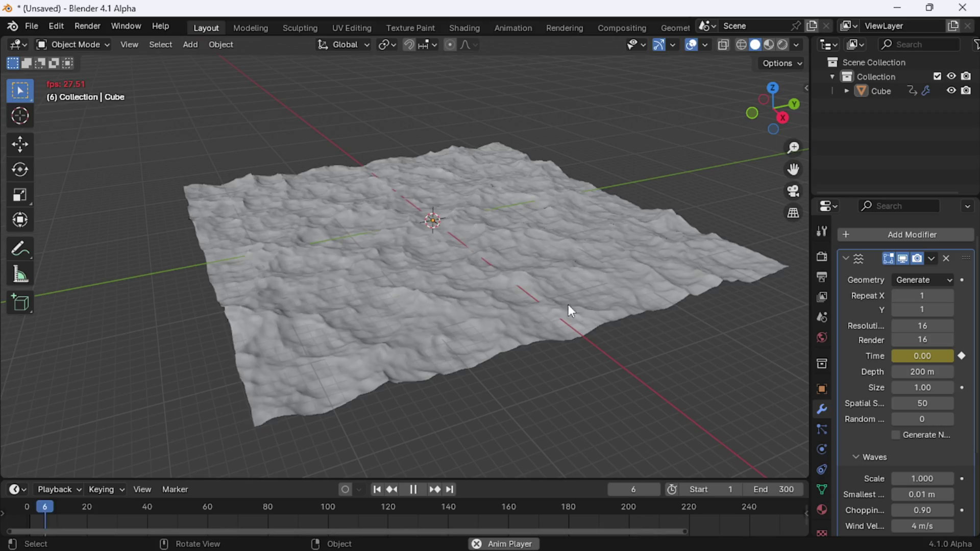
pyautogui.scroll(4, 508, 284)
pyautogui.moveTo(528, 278); pyautogui.dragTo(399, 244, button='middle')
pyautogui.scroll(-2, 459, 266)
pyautogui.moveTo(684, 230); pyautogui.dragTo(566, 241, button='middle')
pyautogui.scroll(-4, 544, 249)
pyautogui.scroll(4, 565, 241)
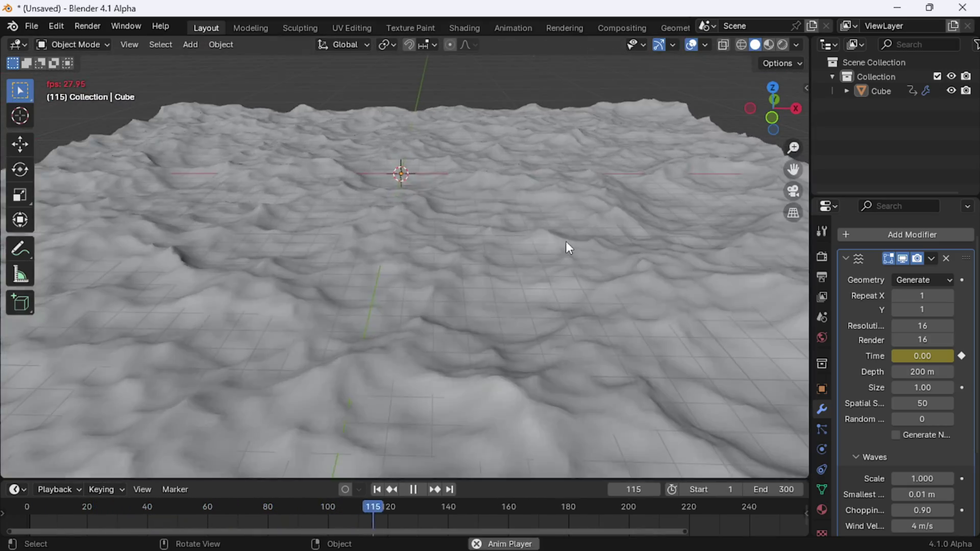
pyautogui.press('space')
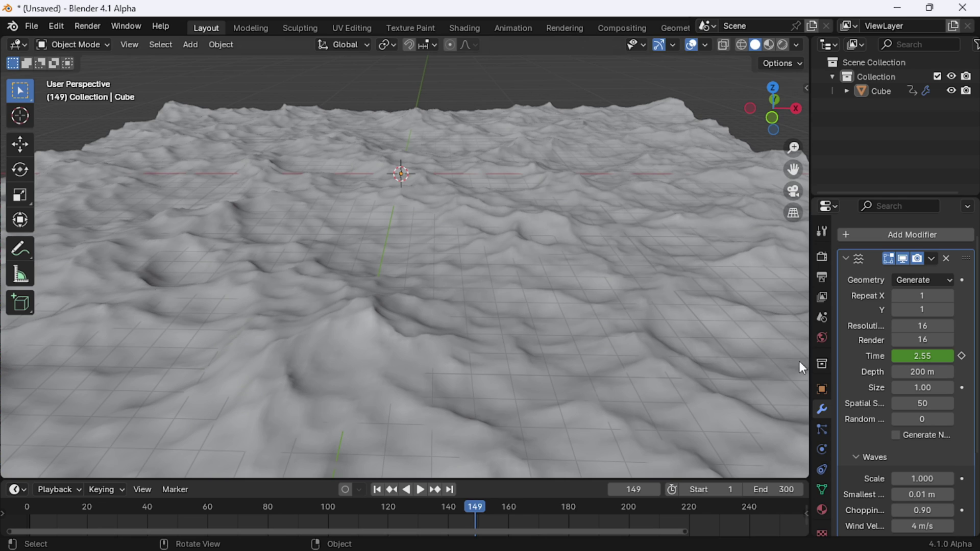
# Set the Ocean modifier's Render resolution to 32.
pyautogui.scroll(-5, 893, 394)
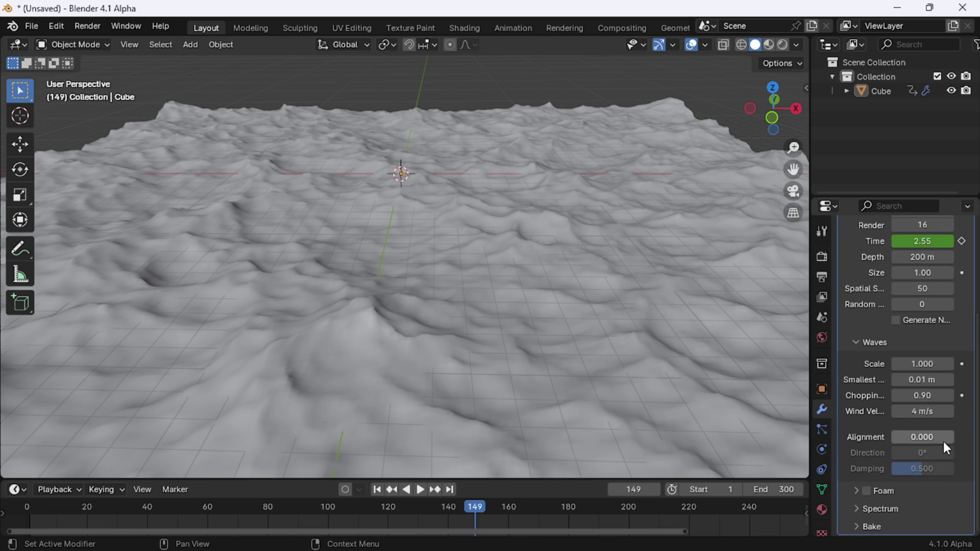
pyautogui.scroll(4, 950, 420)
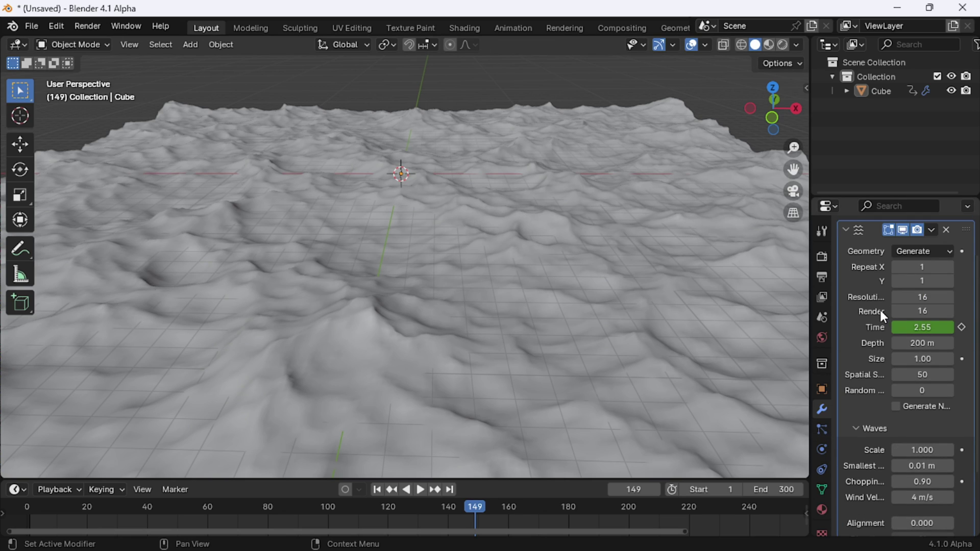
pyautogui.doubleClick(916, 312)
pyautogui.write('32')
pyautogui.press('Return')
# Create a new folder in the temporary Blender directory and choose it as the Ocean modifier's bake cache path.
pyautogui.scroll(-4, 899, 438)
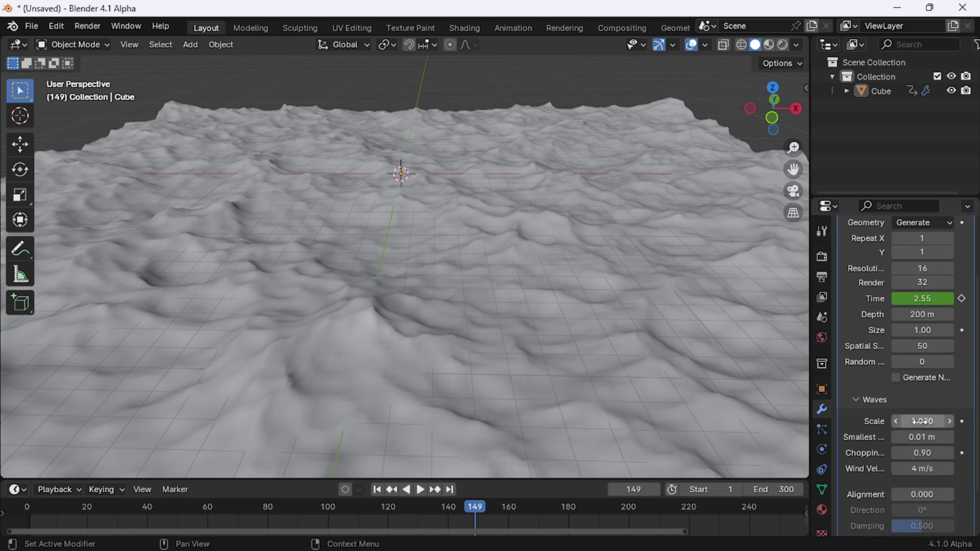
pyautogui.click(867, 528)
pyautogui.scroll(-4, 885, 507)
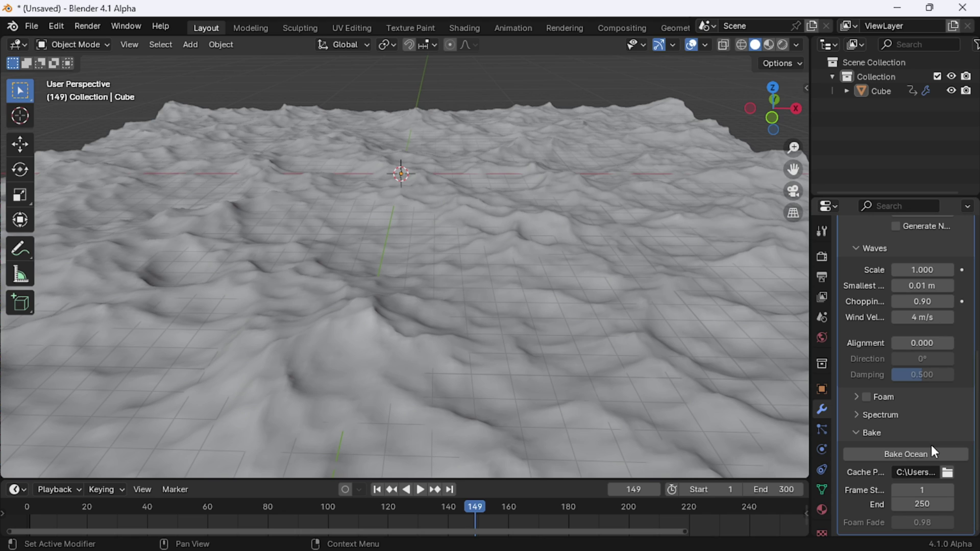
pyautogui.click(947, 472)
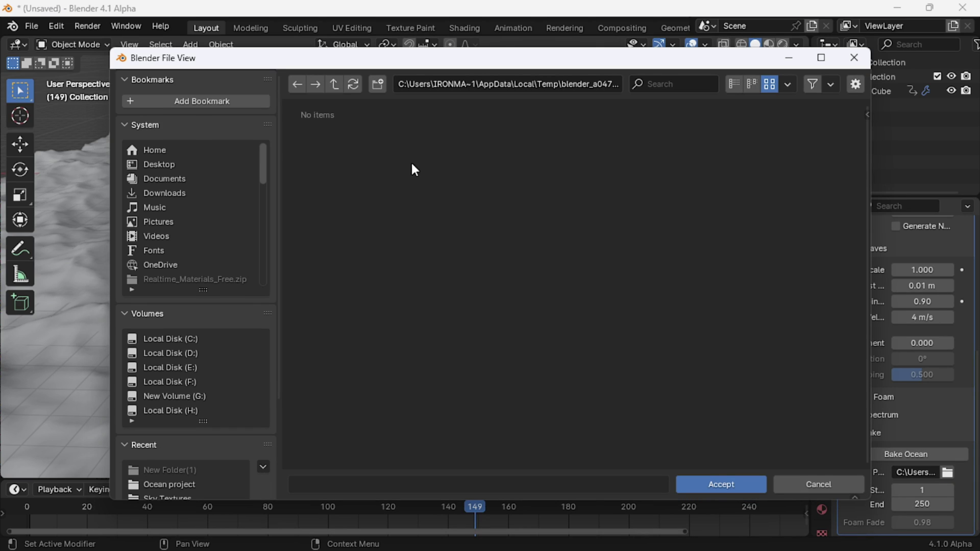
pyautogui.click(378, 85)
pyautogui.doubleClick(351, 161)
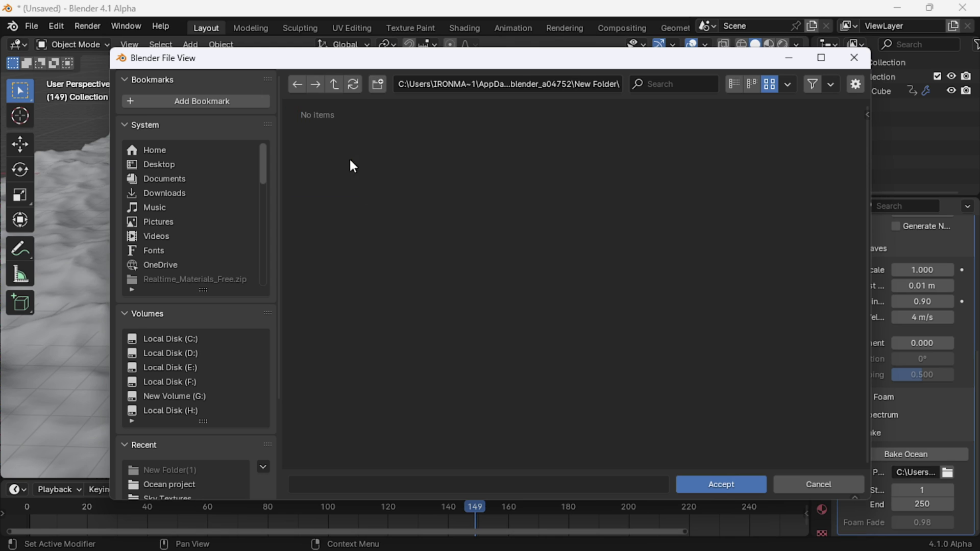
pyautogui.click(734, 485)
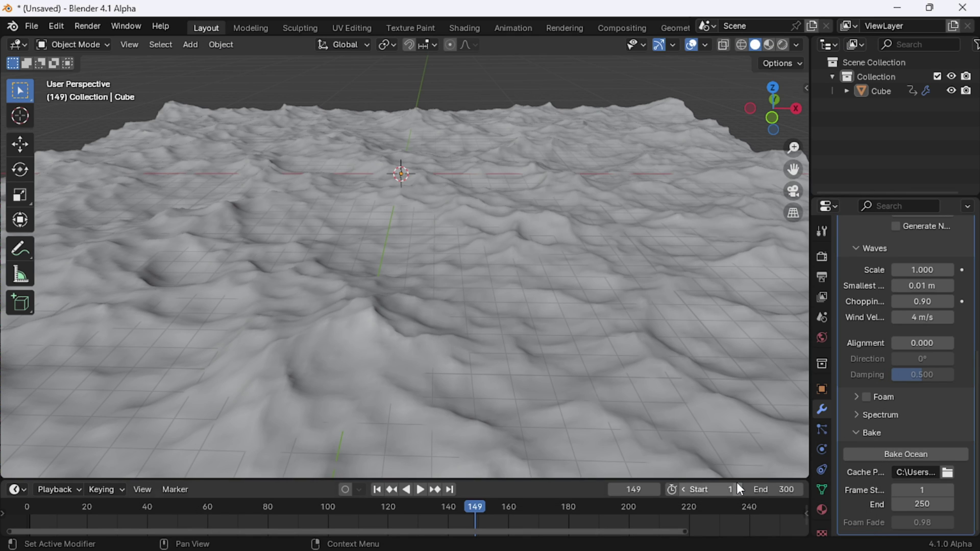
# Set the Ocean modifier's bake end frame to 300 and bake the ocean.
pyautogui.click(921, 504)
pyautogui.write('300')
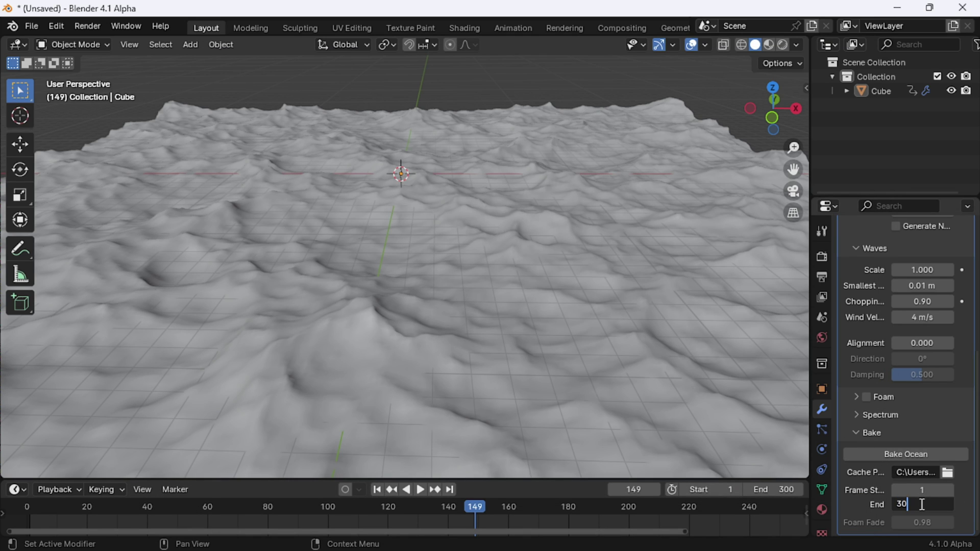
pyautogui.press('Return')
pyautogui.click(896, 452)
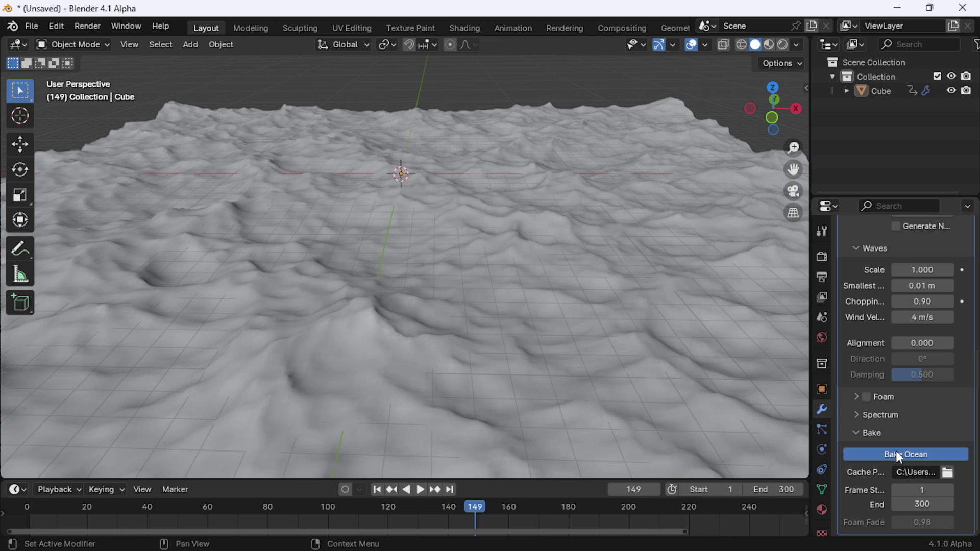
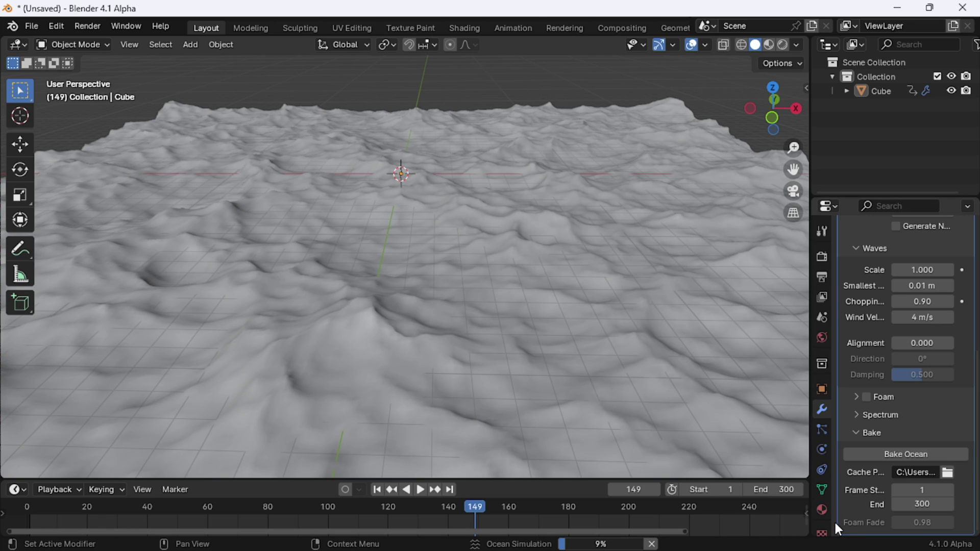
# Switch to a new, separate Blender session and delete all the default objects from its scene.
pyautogui.moveTo(837, 550)
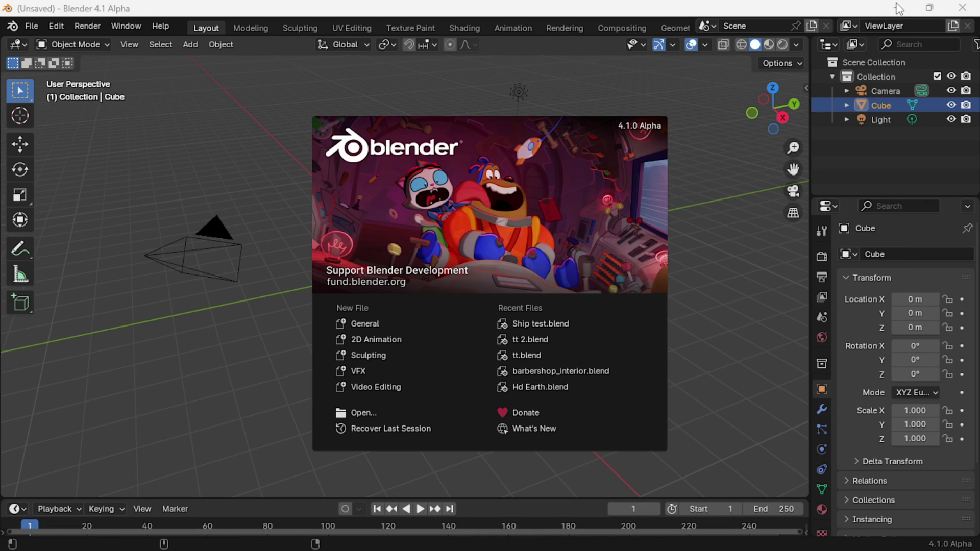
pyautogui.click(699, 268)
pyautogui.scroll(-5, 264, 130)
pyautogui.press('a')
pyautogui.press('Delete')
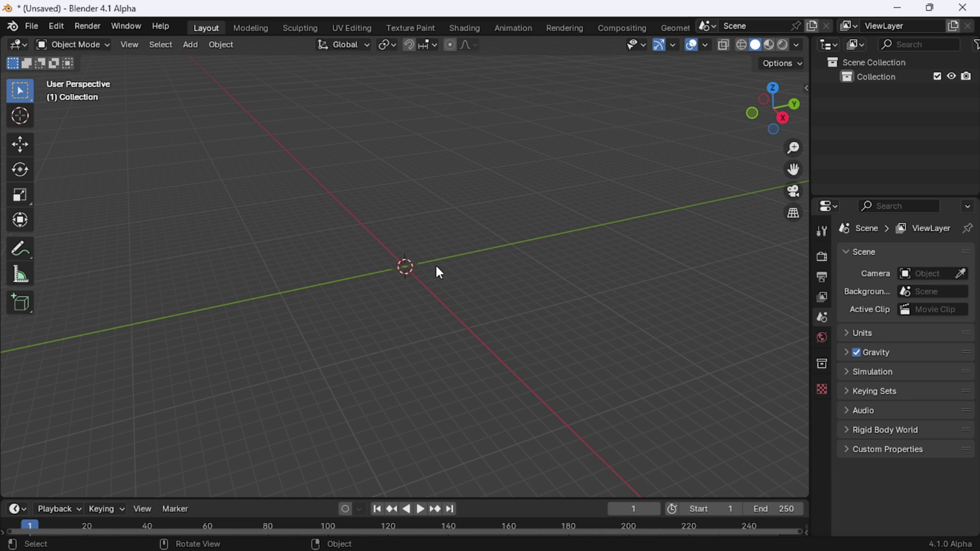
# Add a plane at the origin and scale it by 1000.
pyautogui.hotkey('shift', 'a')
pyautogui.moveTo(434, 268)
pyautogui.click(498, 272)
pyautogui.write('s')
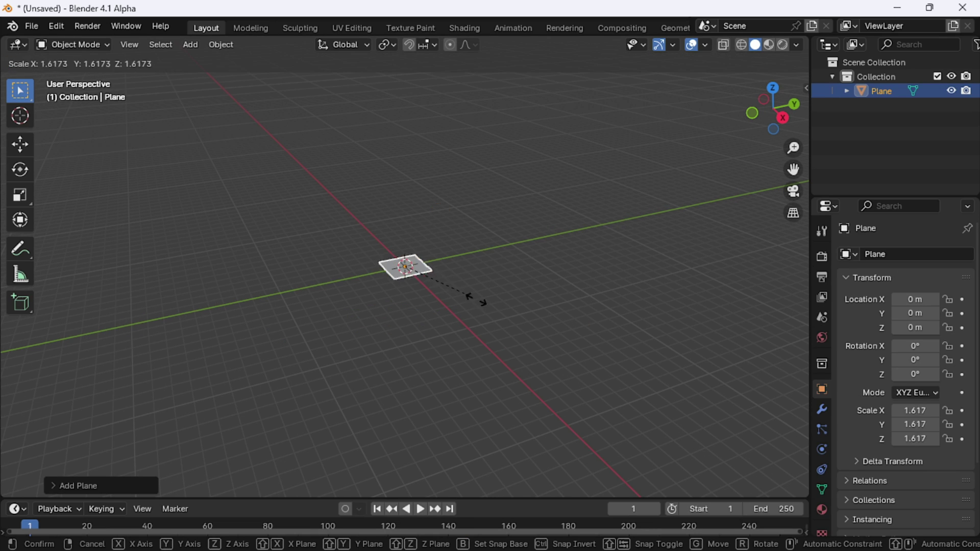
pyautogui.write('1000')
pyautogui.press('Return')
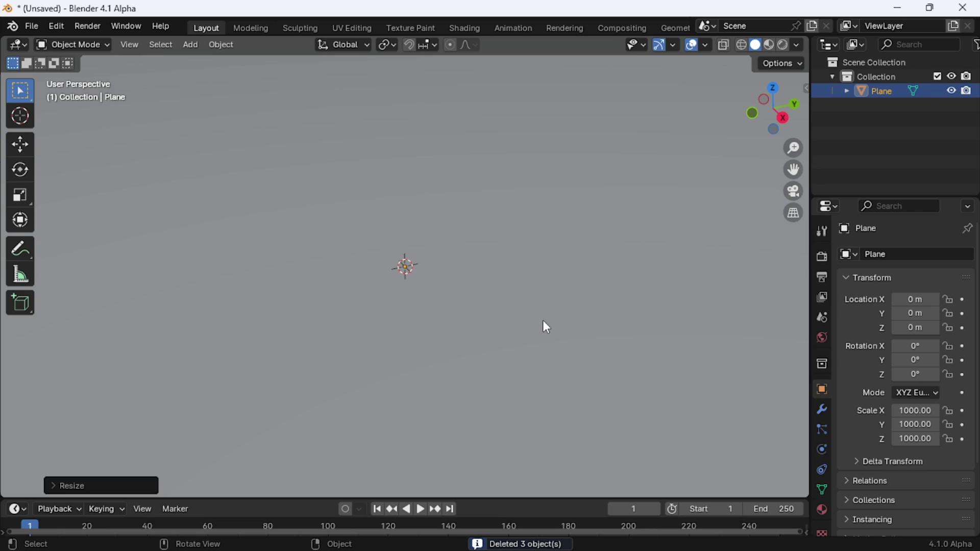
# Set the 3D view's Clip Start to 0.1 m and End to 100000 m.
pyautogui.scroll(-5, 543, 322)
pyautogui.press('n')
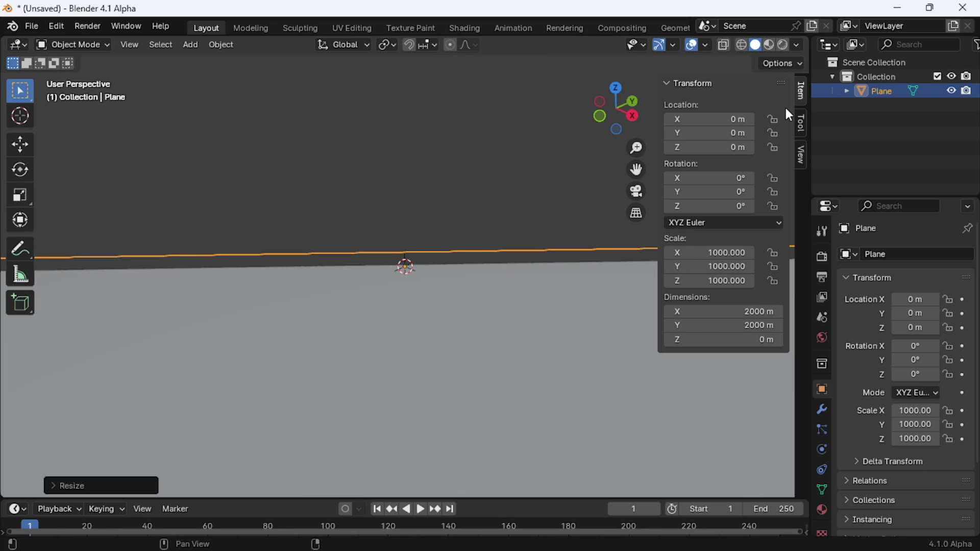
pyautogui.click(800, 154)
pyautogui.click(748, 123)
pyautogui.write('.1')
pyautogui.press('Return')
pyautogui.click(749, 134)
pyautogui.click(731, 134)
pyautogui.write('00')
pyautogui.press('Return')
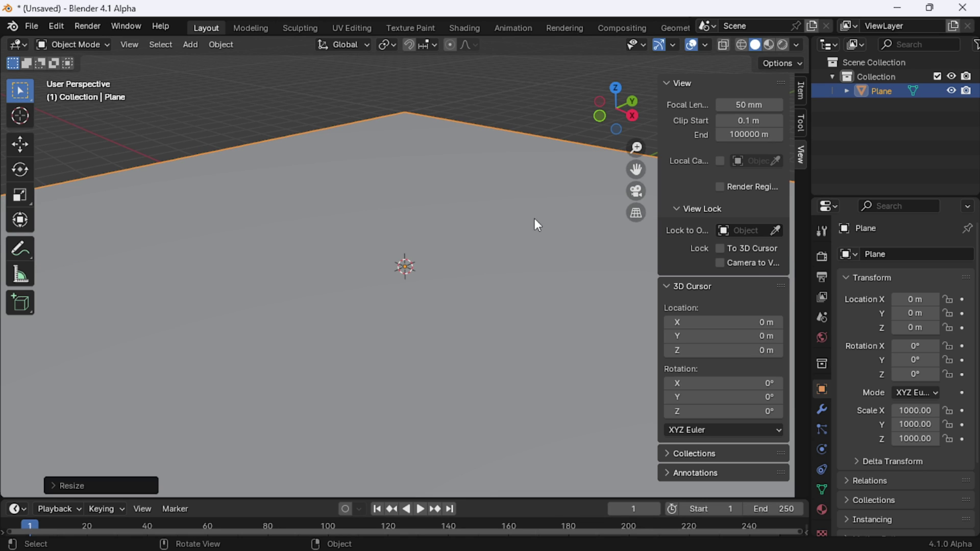
pyautogui.press('n')
# Subdivide the plane with 100 cuts in Edit Mode, then return to Object Mode and deselect it.
pyautogui.scroll(-2, 488, 284)
pyautogui.keyDown('shift'); pyautogui.moveTo(466, 323); pyautogui.dragTo(460, 283, button='middle'); pyautogui.keyUp('shift')
pyautogui.scroll(2, 474, 284)
pyautogui.press('Tab')
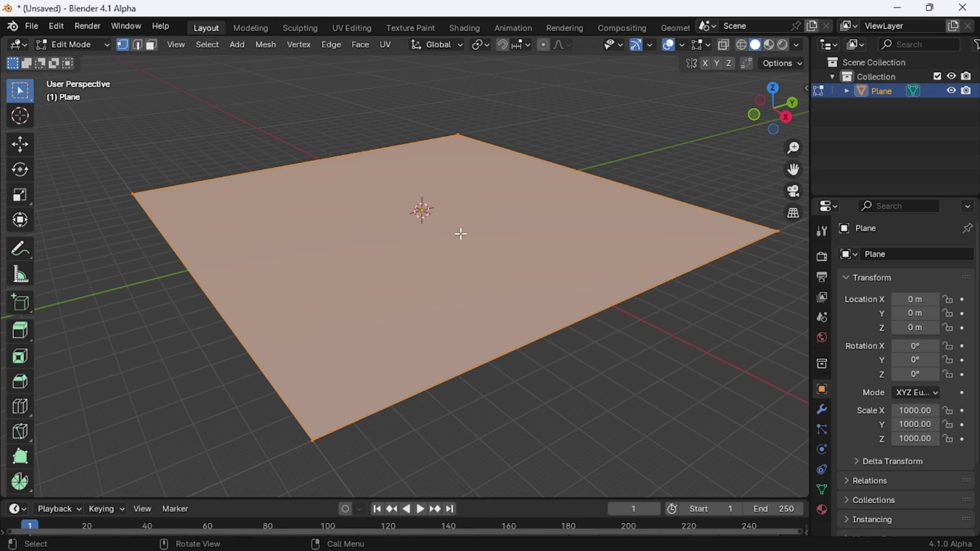
pyautogui.hotkey('ctrl', 'e')
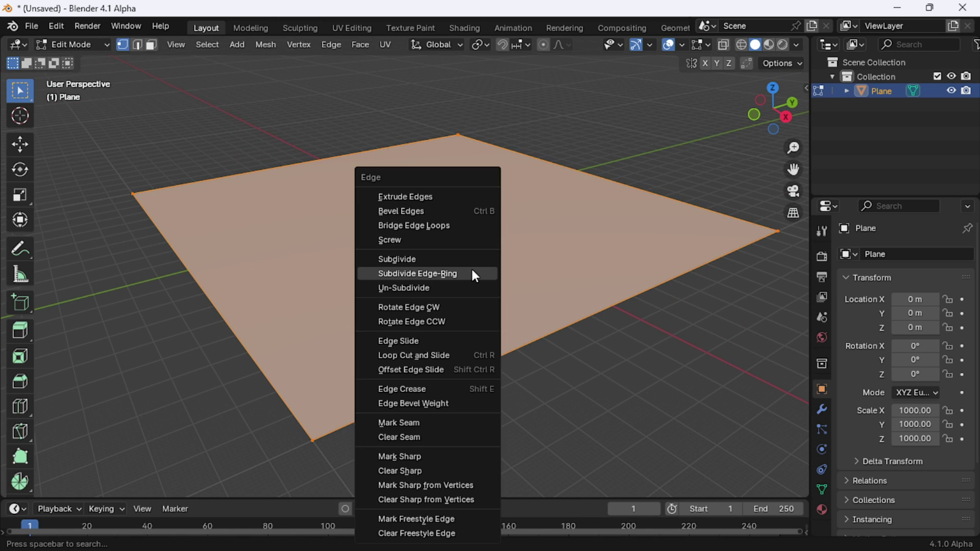
pyautogui.click(421, 259)
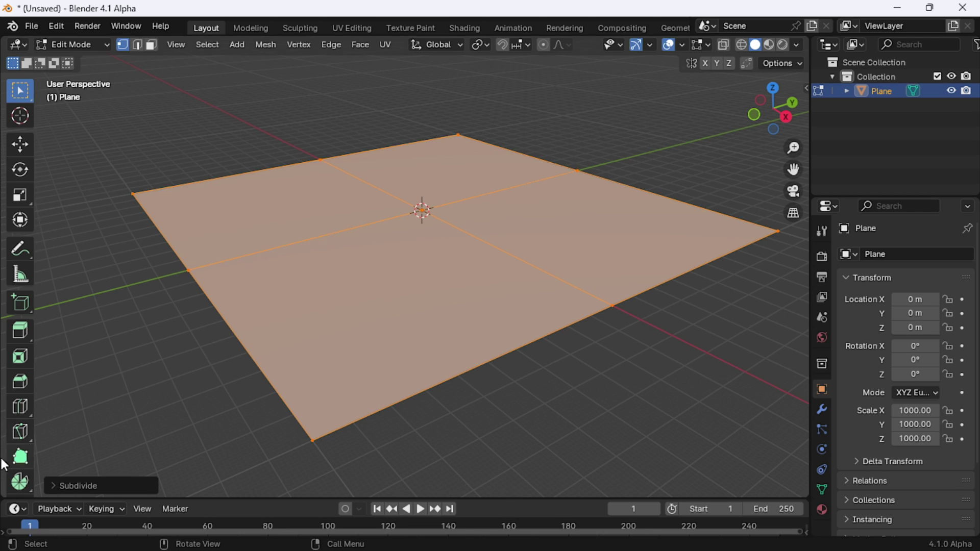
pyautogui.click(57, 485)
pyautogui.click(184, 387)
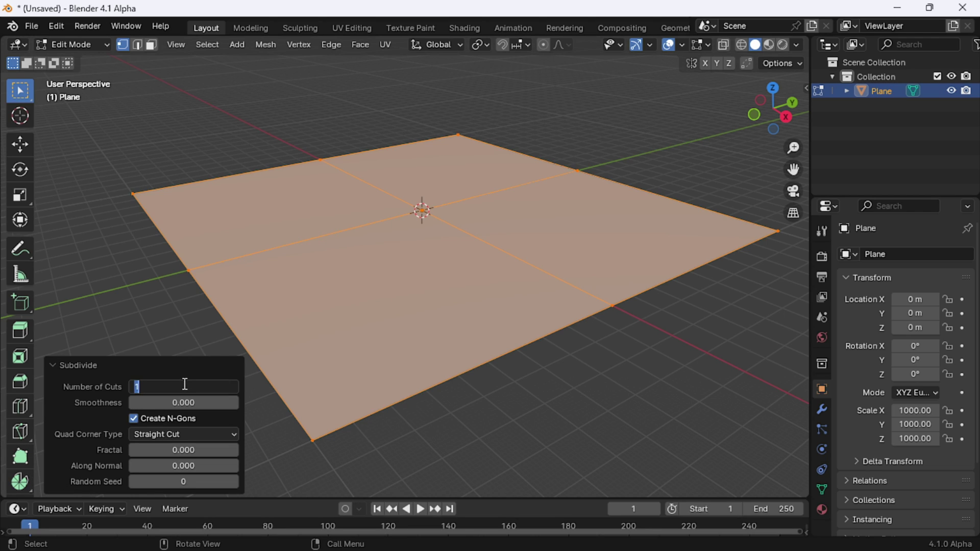
pyautogui.write('100')
pyautogui.press('Return')
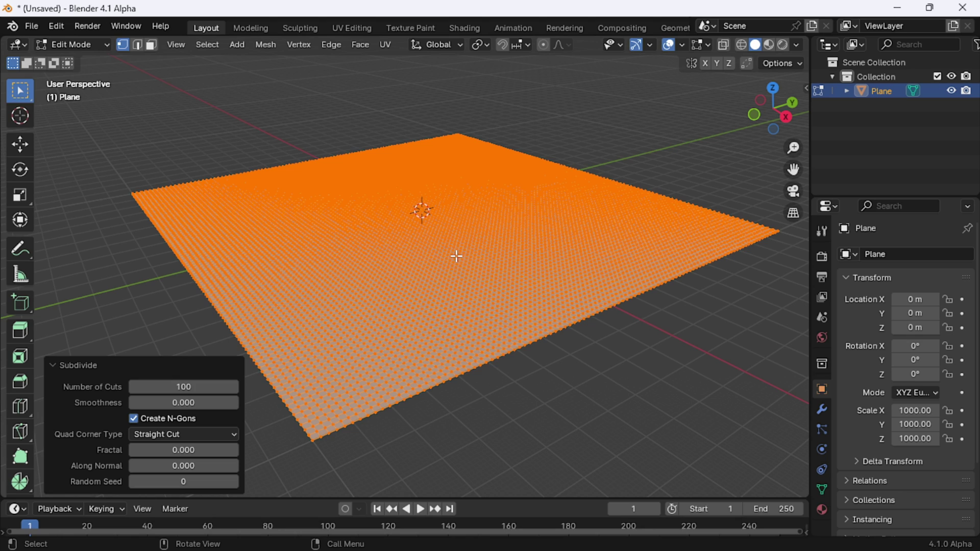
pyautogui.press('Tab')
pyautogui.scroll(1, 541, 347)
pyautogui.click(584, 486)
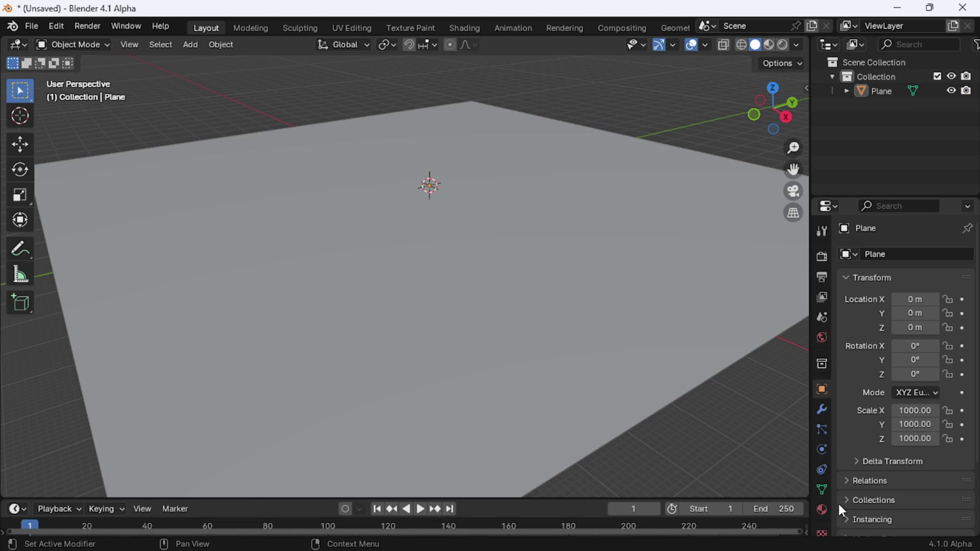
# Create a new material for the plane and open an enlarged Shader Editor in place of the timeline.
pyautogui.click(821, 509)
pyautogui.click(911, 314)
pyautogui.moveTo(664, 398); pyautogui.dragTo(522, 498, button='middle')
pyautogui.moveTo(523, 499); pyautogui.dragTo(549, 273)
pyautogui.click(18, 283)
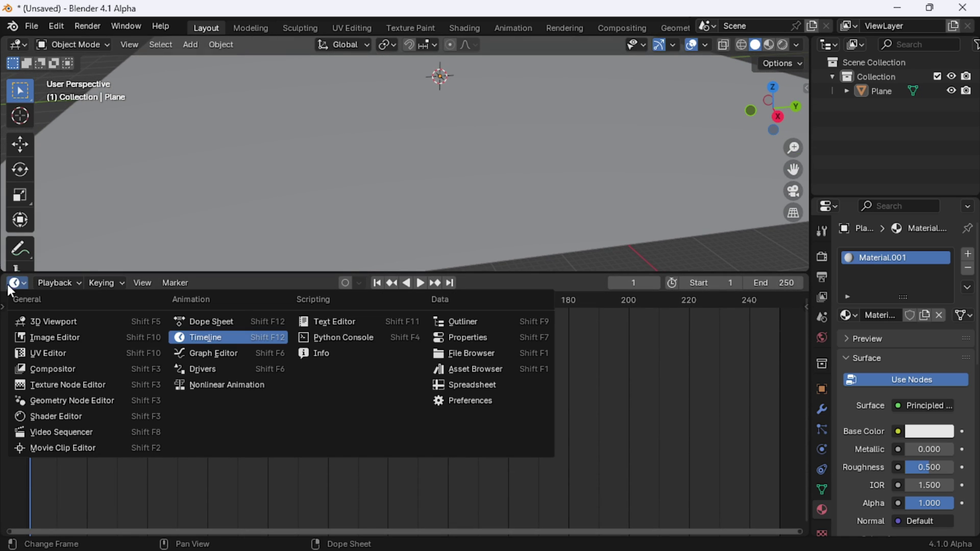
pyautogui.click(54, 415)
# Add Texture Coordinate, Mapping and Image Texture nodes feeding the Principled BSDF's Base Color.
pyautogui.scroll(10, 323, 420)
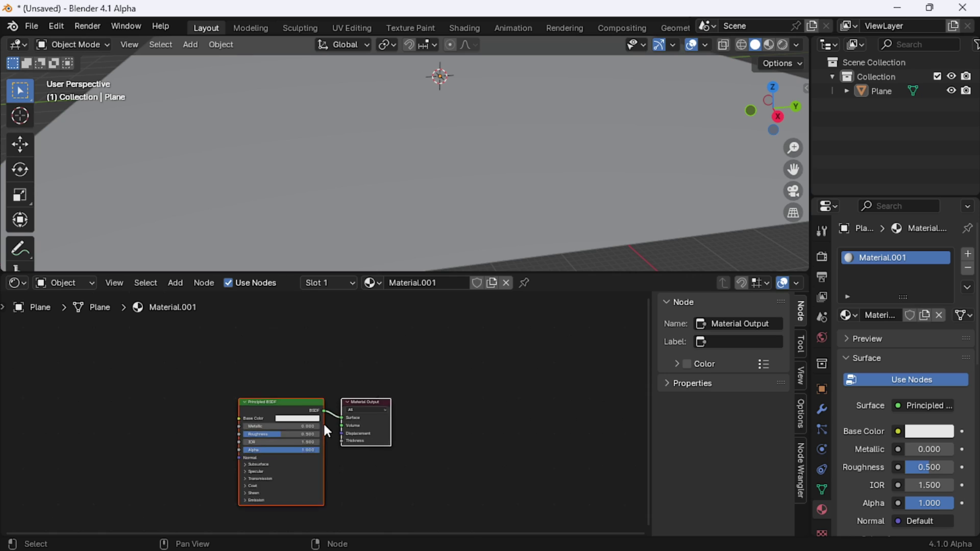
pyautogui.moveTo(248, 431); pyautogui.dragTo(418, 393, button='middle')
pyautogui.scroll(2, 418, 393)
pyautogui.scroll(1, 417, 390)
pyautogui.moveTo(403, 347); pyautogui.dragTo(351, 344, button='middle')
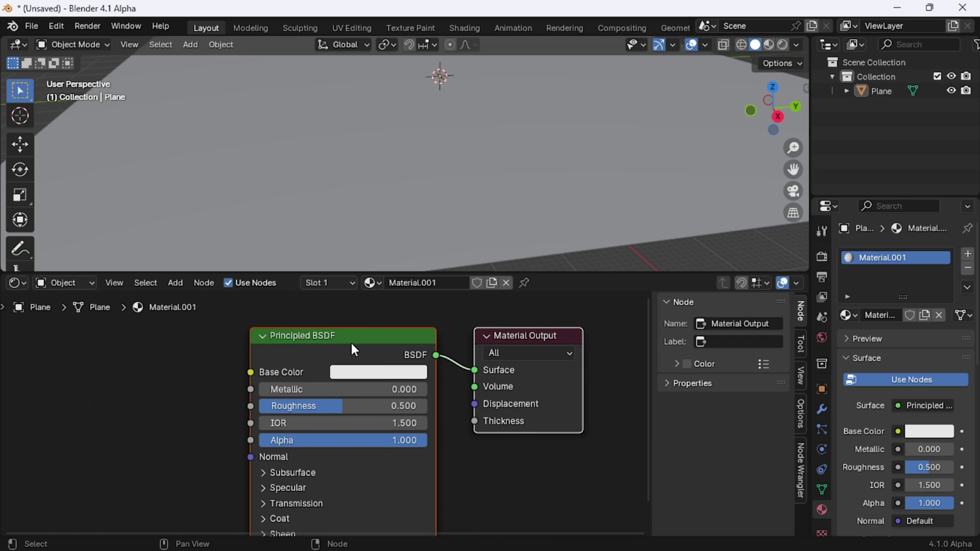
pyautogui.click(347, 339)
pyautogui.hotkey('ctrl', 't')
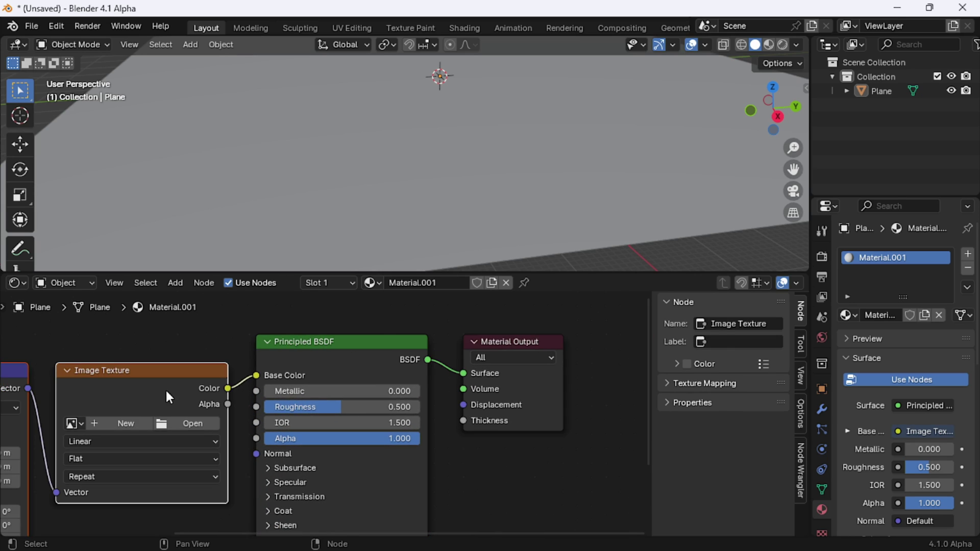
# Load the baked displacement image disp_0001.exr into the Image Texture node.
pyautogui.moveTo(190, 416); pyautogui.dragTo(377, 415, button='middle')
pyautogui.click(372, 419)
pyautogui.click(338, 152)
pyautogui.click(721, 484)
# Connect the Texture Coordinate node's Object output to the Mapping node's Vector input.
pyautogui.scroll(-2, 244, 445)
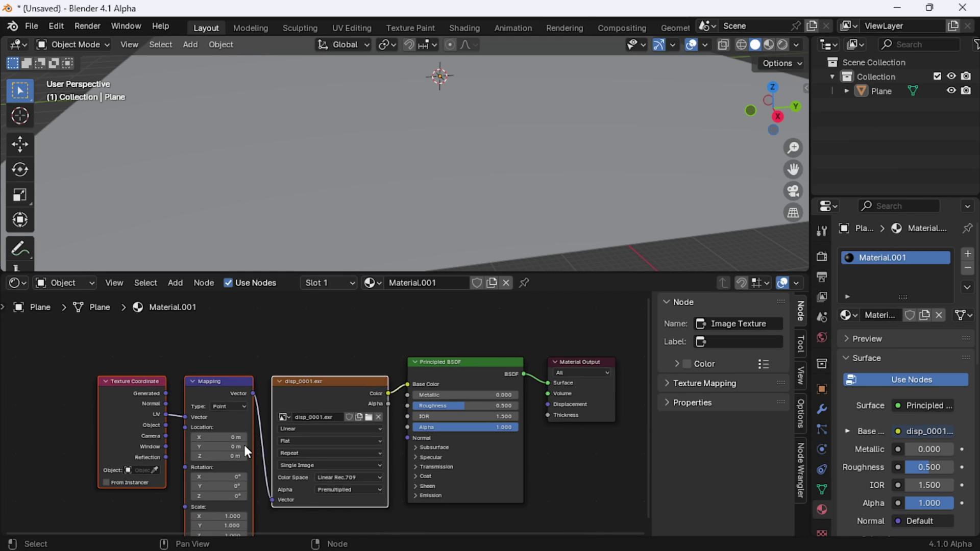
pyautogui.moveTo(157, 426); pyautogui.dragTo(213, 415, button='middle')
pyautogui.scroll(3, 213, 422)
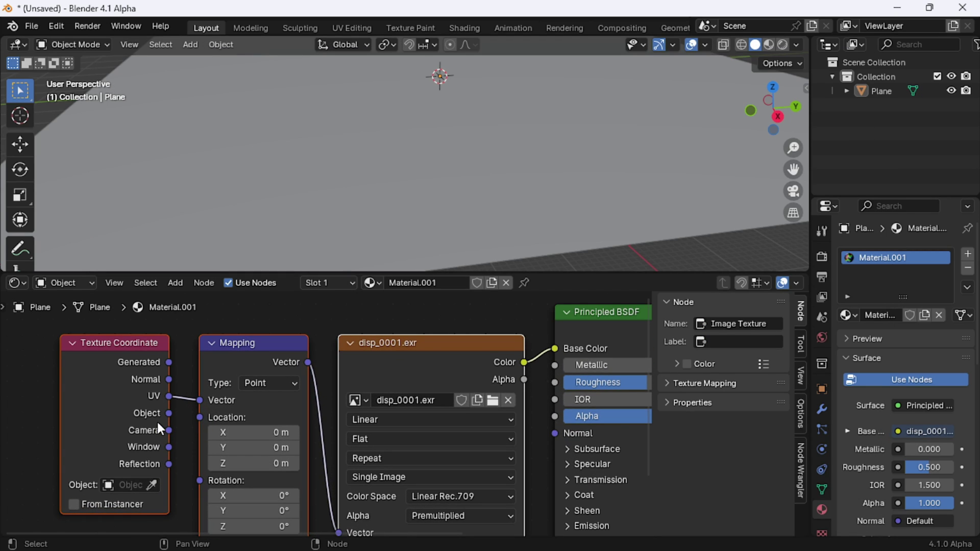
pyautogui.moveTo(169, 413); pyautogui.dragTo(204, 399)
pyautogui.scroll(-1, 252, 413)
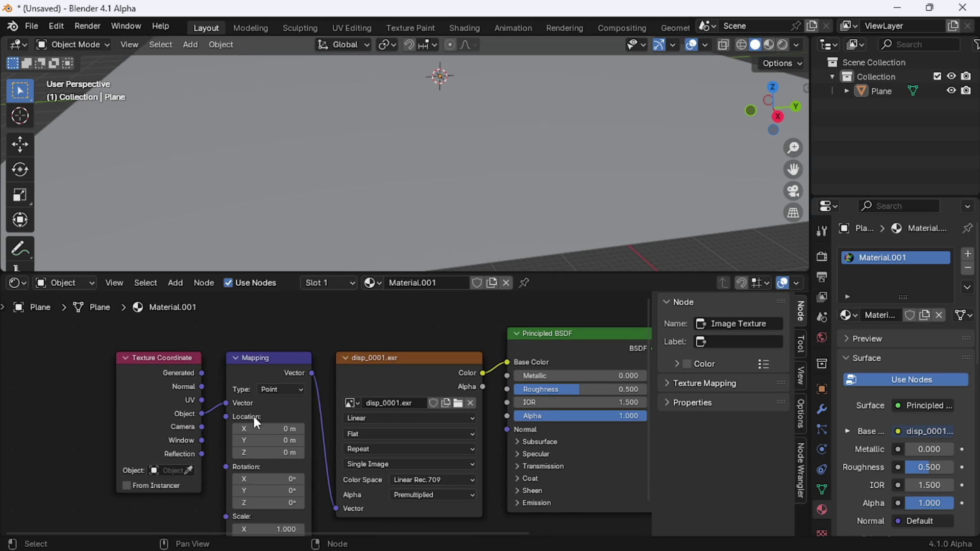
# Set the Mapping node's Scale to 10 on X, Y and Z.
pyautogui.keyDown('shift'); pyautogui.scroll(-3, 281, 371); pyautogui.keyUp('shift')
pyautogui.moveTo(281, 371); pyautogui.dragTo(282, 364, button='middle')
pyautogui.moveTo(265, 446); pyautogui.dragTo(260, 469)
pyautogui.click(245, 439)
pyautogui.write('10')
pyautogui.press('Return')
pyautogui.moveTo(457, 396); pyautogui.dragTo(254, 436, button='middle')
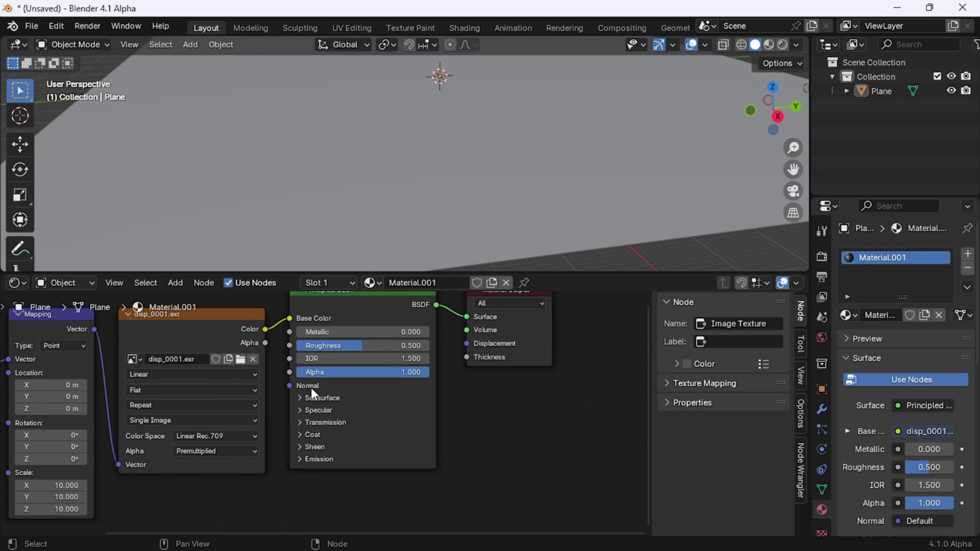
pyautogui.scroll(2, 311, 388)
pyautogui.moveTo(347, 366); pyautogui.dragTo(347, 392, button='middle')
pyautogui.scroll(-2, 306, 367)
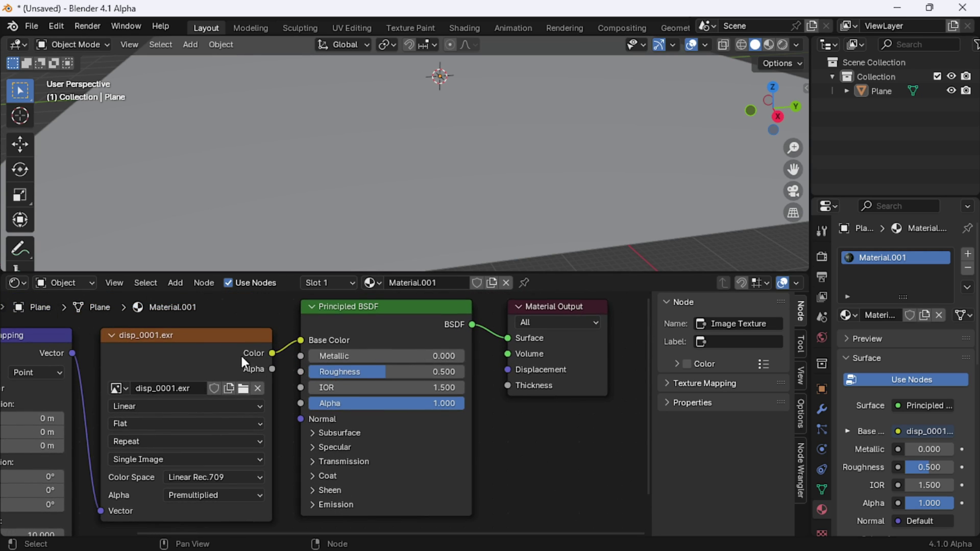
pyautogui.moveTo(299, 361); pyautogui.dragTo(300, 362, button='middle')
pyautogui.scroll(2, 270, 424)
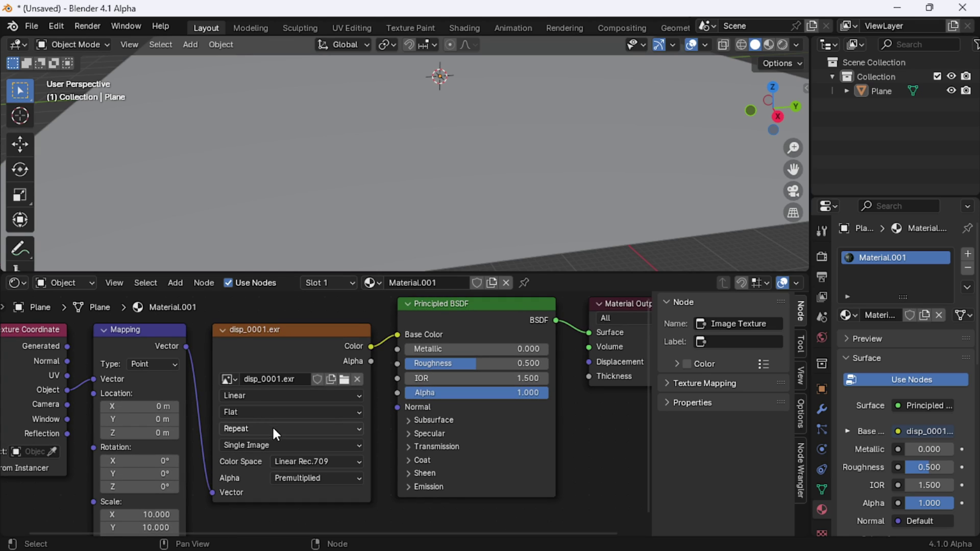
# Switch the Image Texture node's source to Image Sequence and set its Frames to 300.
pyautogui.click(259, 448)
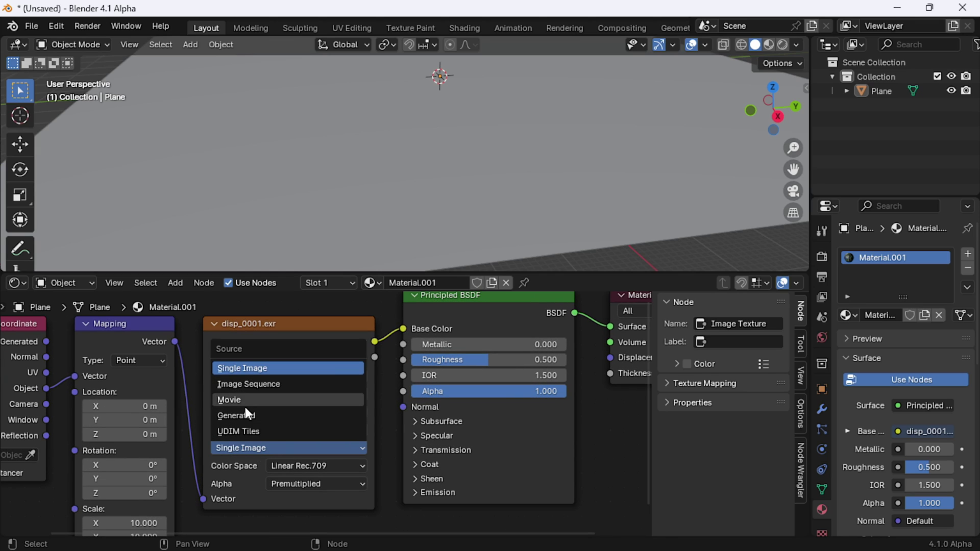
pyautogui.click(246, 383)
pyautogui.moveTo(289, 463); pyautogui.dragTo(292, 412, button='middle')
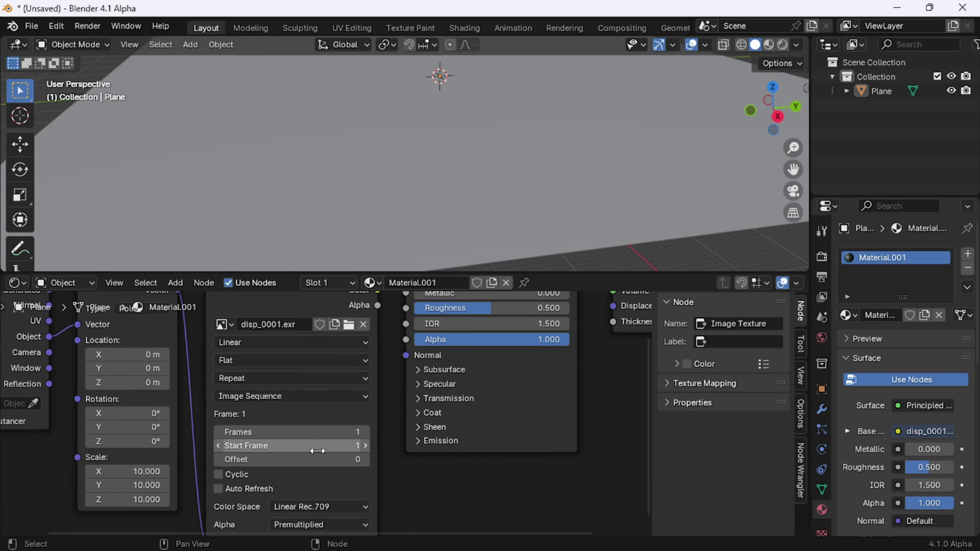
pyautogui.click(313, 432)
pyautogui.write('300')
pyautogui.press('Return')
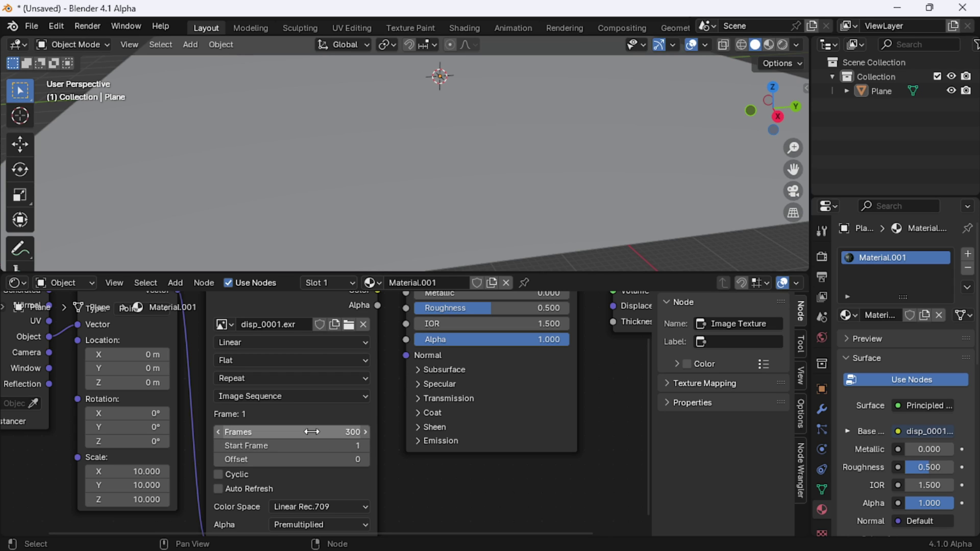
# Move the texture nodes away from the Principled BSDF and insert a Separate XYZ node after the Image Texture's Color output.
pyautogui.scroll(-4, 327, 416)
pyautogui.moveTo(115, 319); pyautogui.dragTo(166, 340, button='middle')
pyautogui.moveTo(76, 321); pyautogui.dragTo(351, 390)
pyautogui.moveTo(352, 383); pyautogui.dragTo(440, 401, button='middle')
pyautogui.moveTo(433, 346); pyautogui.dragTo(72, 336)
pyautogui.hotkey('shift', 'a')
pyautogui.write('sep')
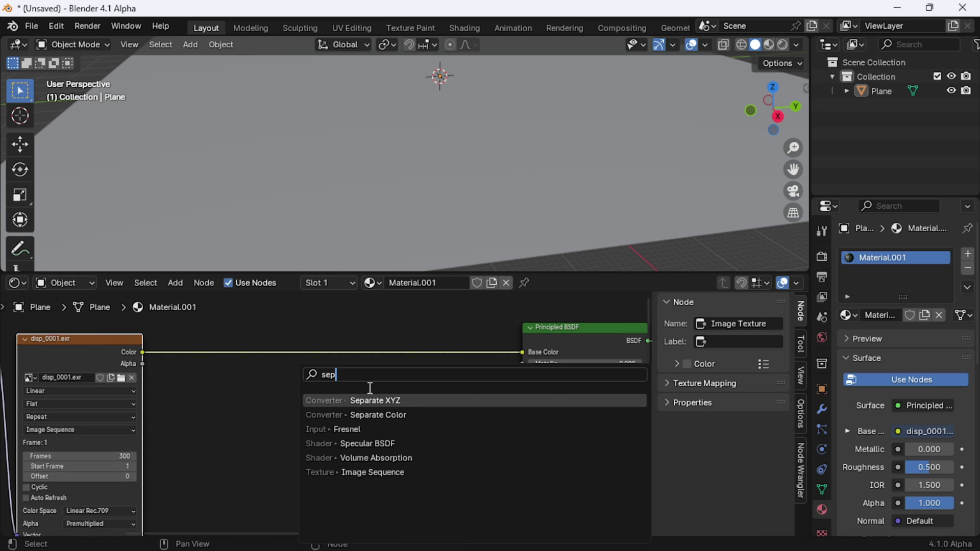
pyautogui.press('Return')
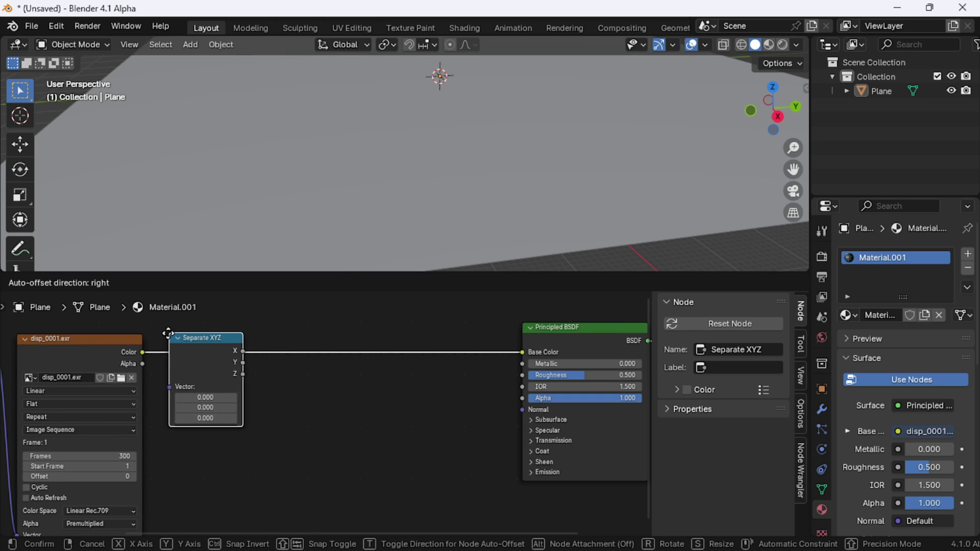
pyautogui.click(137, 329)
# Insert a Combine XYZ node after Separate XYZ and link their X, Y and Z sockets in matching order.
pyautogui.hotkey('shift', 'a')
pyautogui.moveTo(350, 399)
pyautogui.write('c')
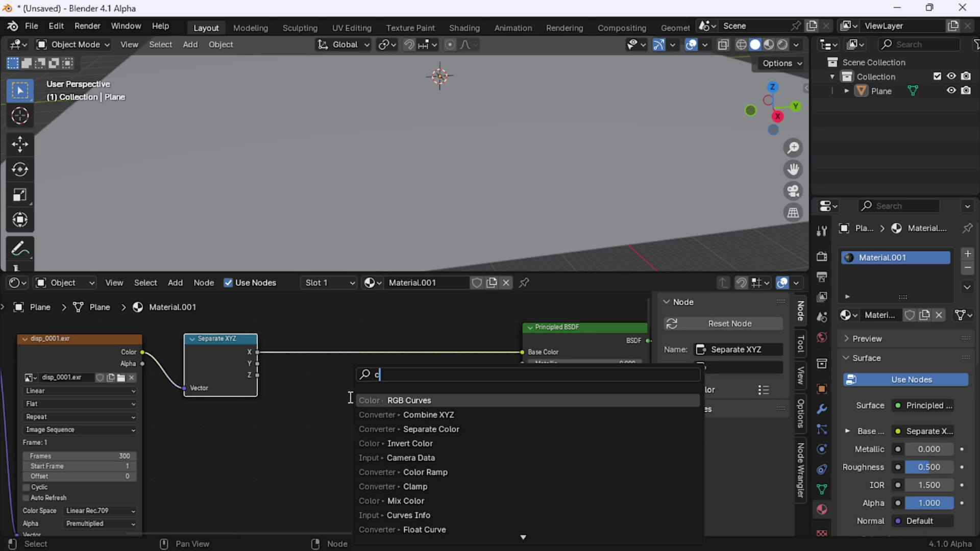
pyautogui.write('om')
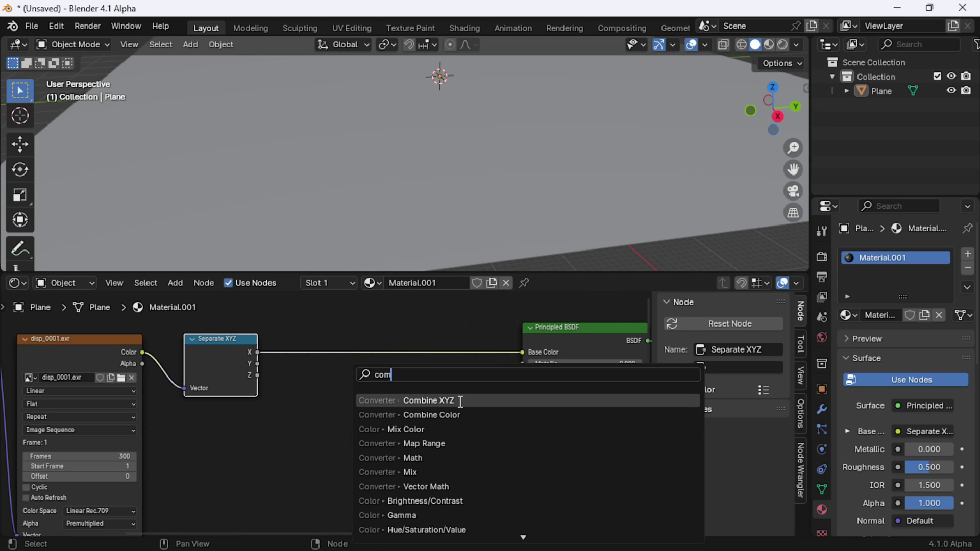
pyautogui.click(460, 402)
pyautogui.click(271, 334)
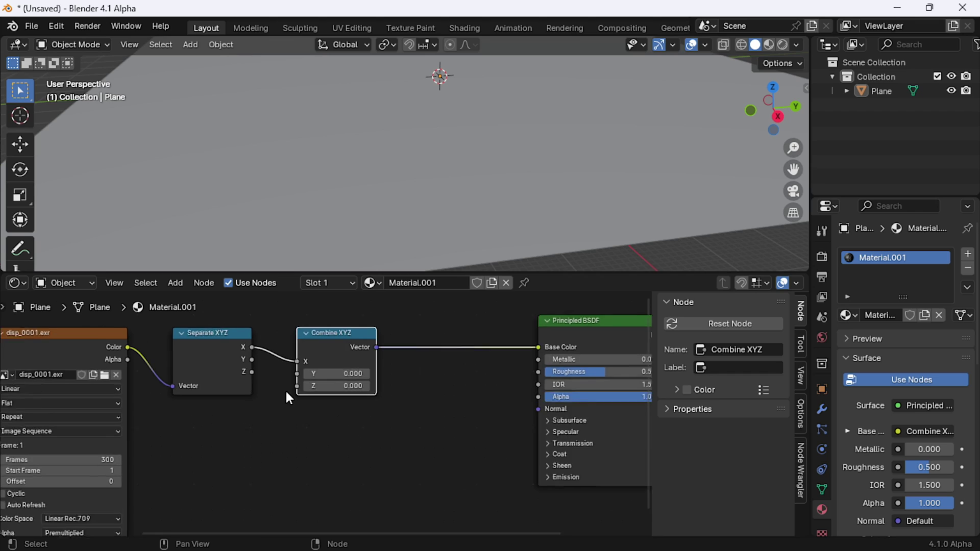
pyautogui.scroll(1, 278, 378)
pyautogui.moveTo(238, 350); pyautogui.dragTo(292, 381)
# Insert a Vector Displacement node between Combine XYZ and the Principled BSDF.
pyautogui.hotkey('shift', 'a')
pyautogui.moveTo(428, 405)
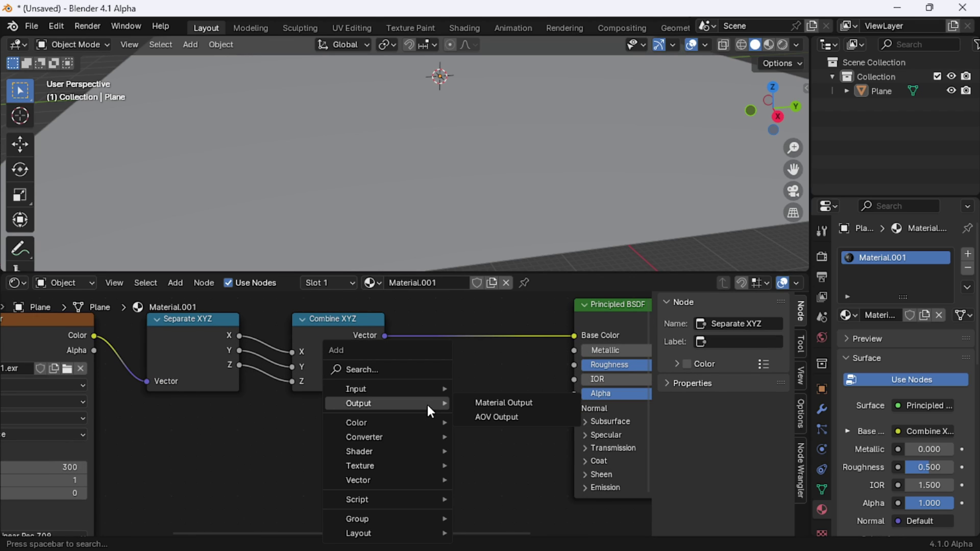
pyautogui.write('vect')
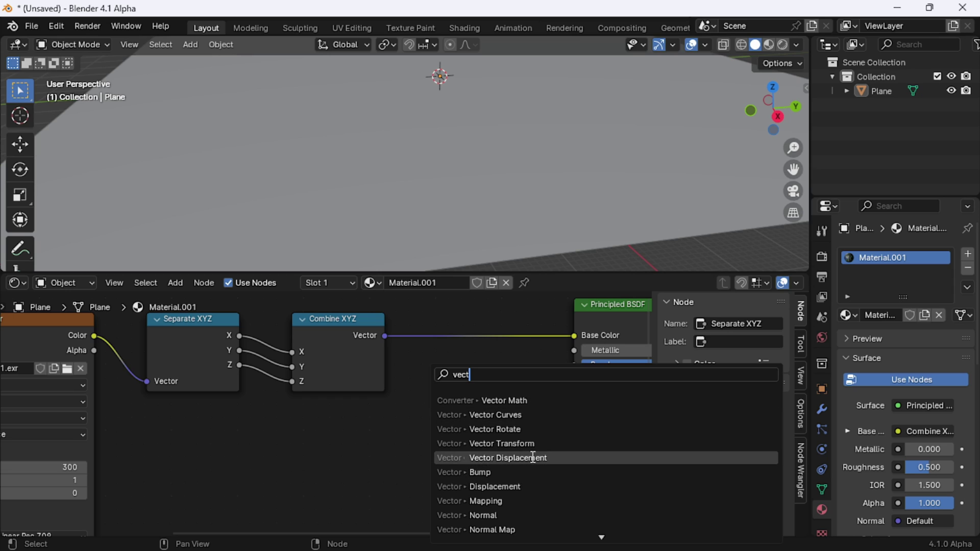
pyautogui.click(532, 457)
pyautogui.click(460, 357)
pyautogui.moveTo(510, 414); pyautogui.dragTo(307, 426, button='middle')
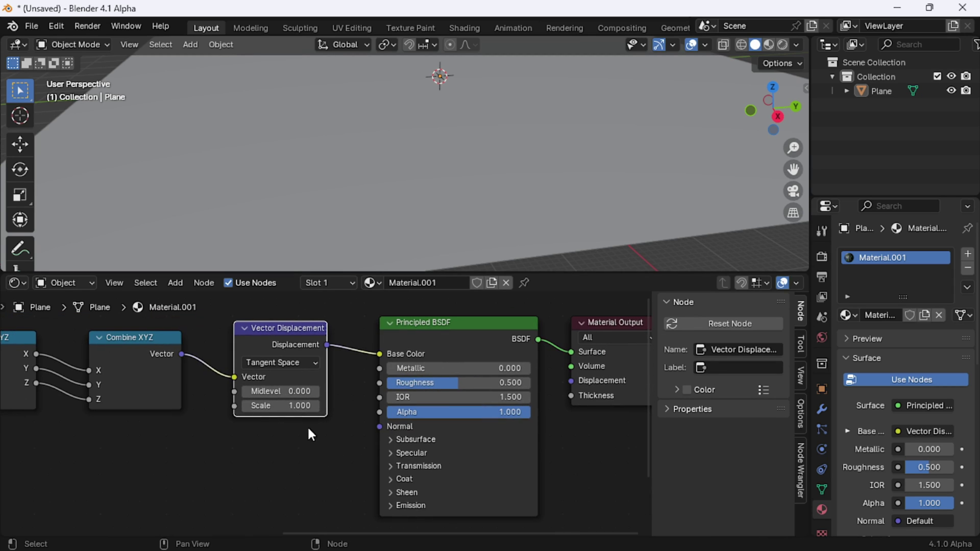
# Set the Vector Displacement node's Scale to 0.001 and reroute its output to the Material Output's Displacement input.
pyautogui.click(297, 408)
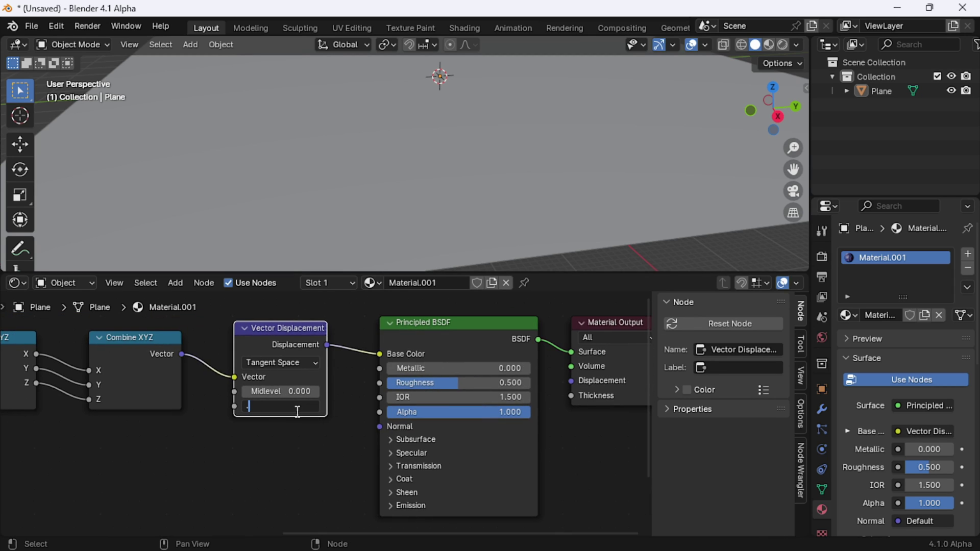
pyautogui.press('Return')
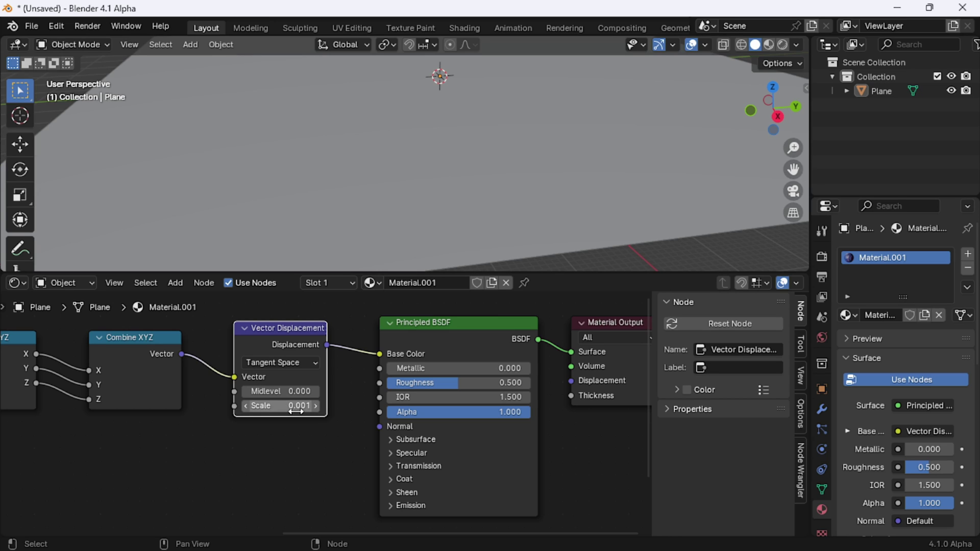
pyautogui.moveTo(411, 384); pyautogui.dragTo(302, 390, button='middle')
pyautogui.moveTo(270, 359); pyautogui.dragTo(462, 386)
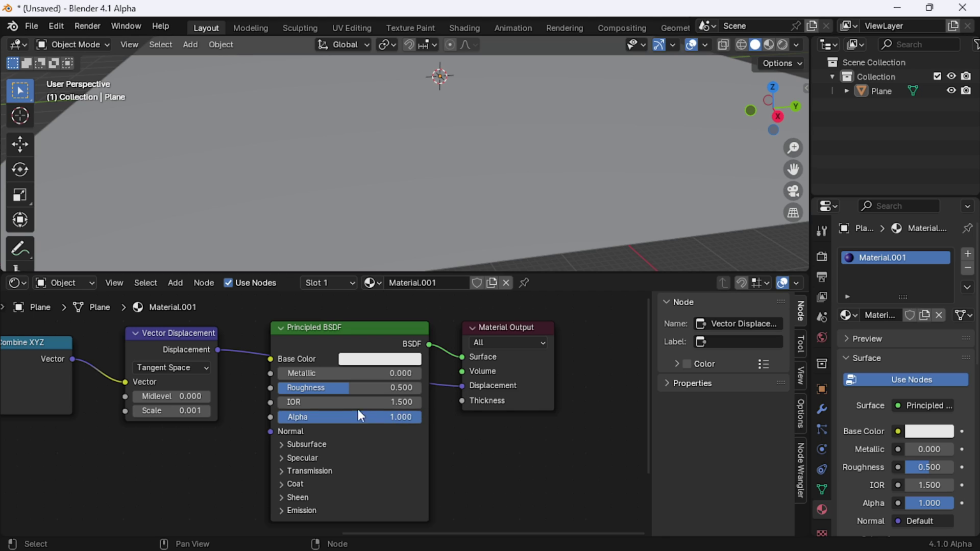
# Make the Principled BSDF's Base Color black and set its Roughness to 0.
pyautogui.click(381, 361)
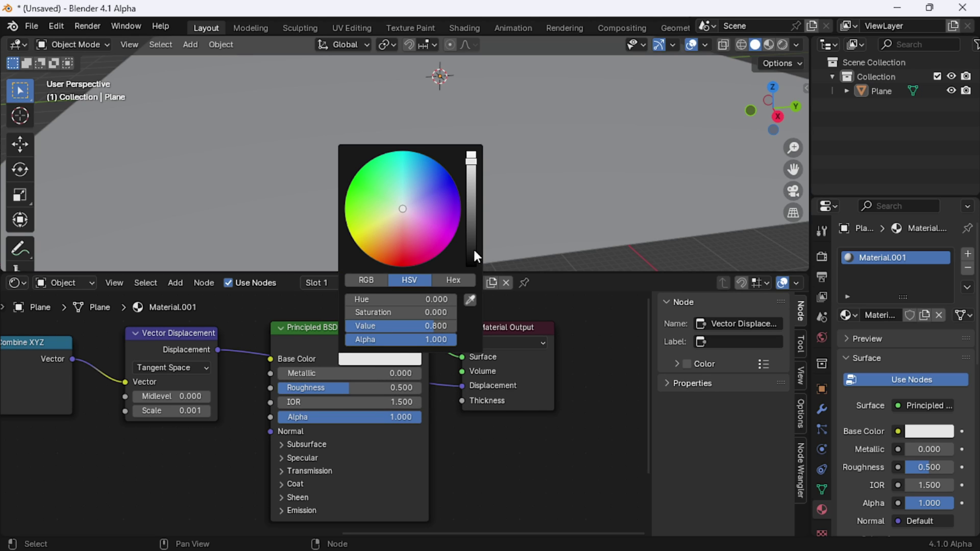
pyautogui.moveTo(477, 255); pyautogui.dragTo(474, 266)
pyautogui.moveTo(337, 387); pyautogui.dragTo(276, 384)
# Set the Principled BSDF's IOR to 1.333.
pyautogui.click(341, 404)
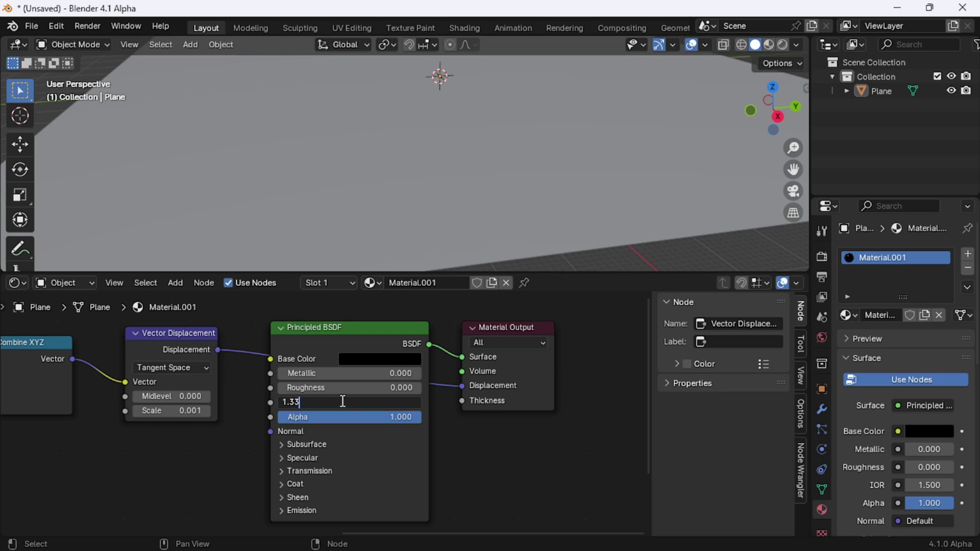
pyautogui.write('1.33')
pyautogui.press('Return')
pyautogui.click(341, 401)
pyautogui.write('1.333')
pyautogui.press('Return')
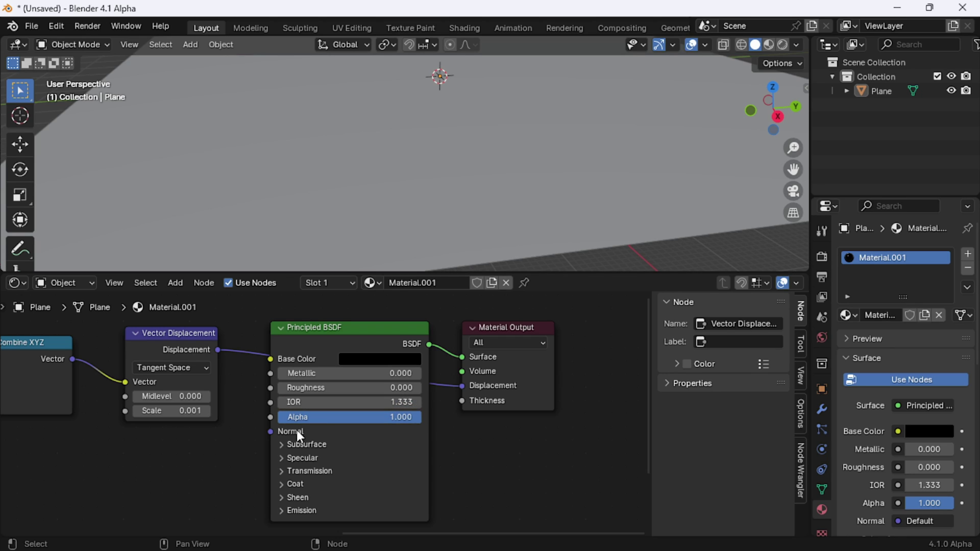
# Set the Principled BSDF's Transmission Weight to 1.
pyautogui.keyDown('shift'); pyautogui.scroll(-1, 283, 461); pyautogui.keyUp('shift')
pyautogui.click(283, 458)
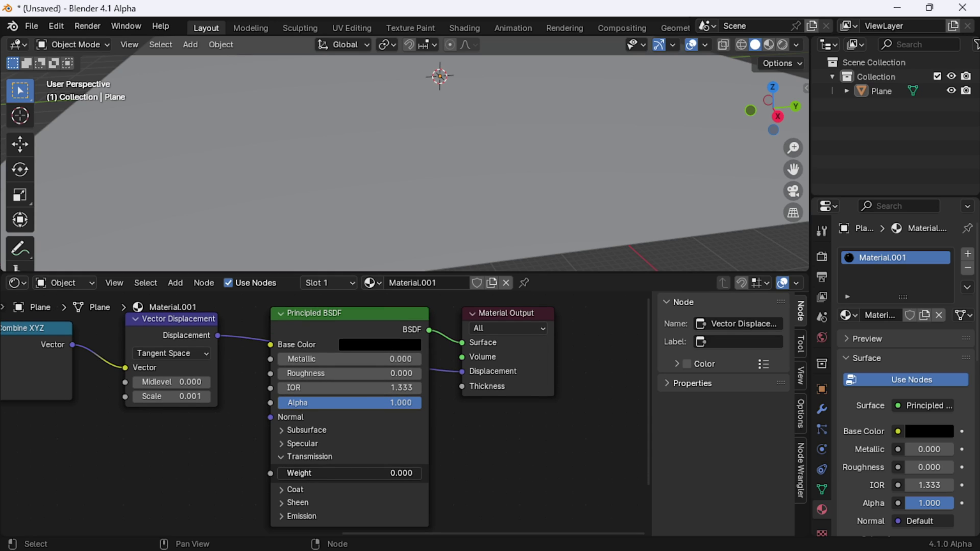
pyautogui.scroll(-1, 460, 426)
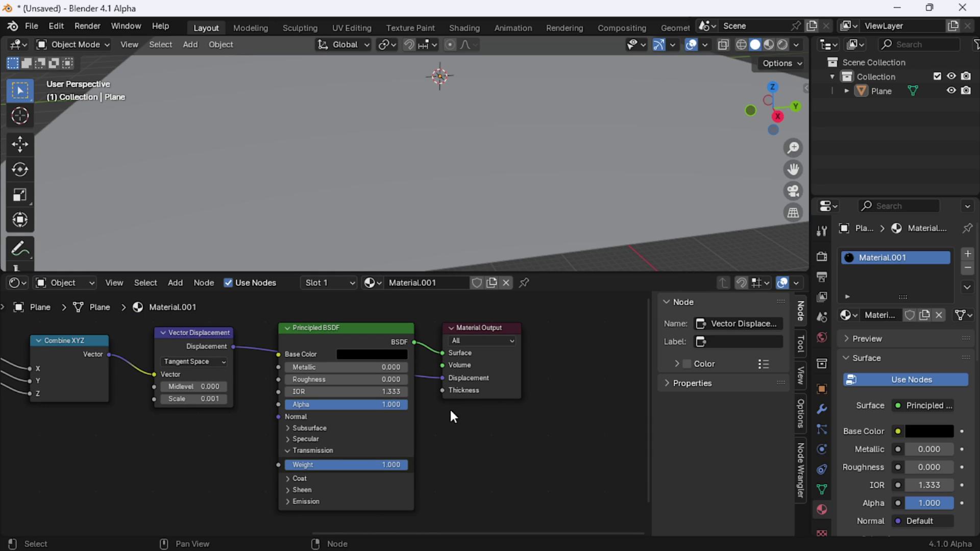
# Change the render engine to EEVEE-Next and switch the 3D viewport to rendered shading.
pyautogui.click(821, 256)
pyautogui.click(923, 254)
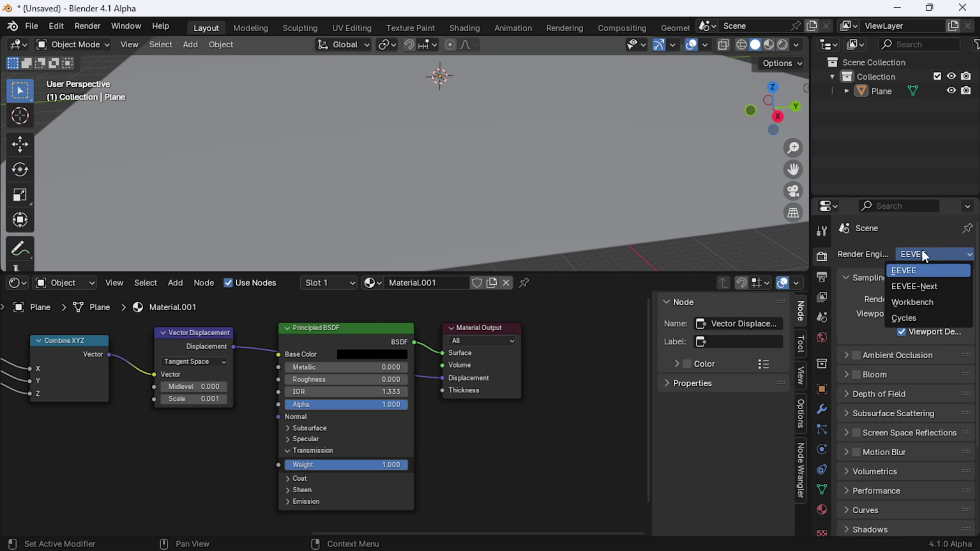
pyautogui.click(921, 287)
pyautogui.click(782, 45)
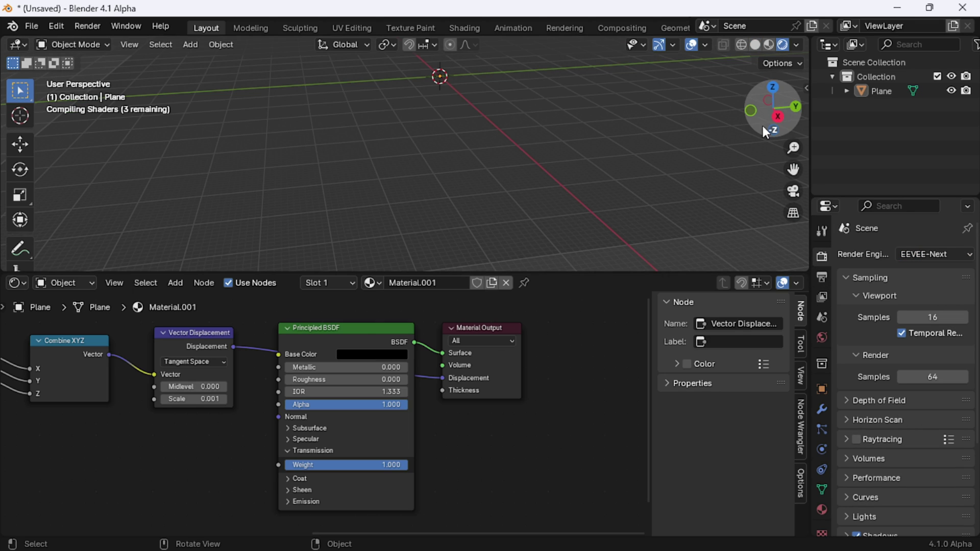
# Hide the gizmos and overlays in the 3D viewport.
pyautogui.moveTo(420, 152); pyautogui.dragTo(585, 97, button='middle')
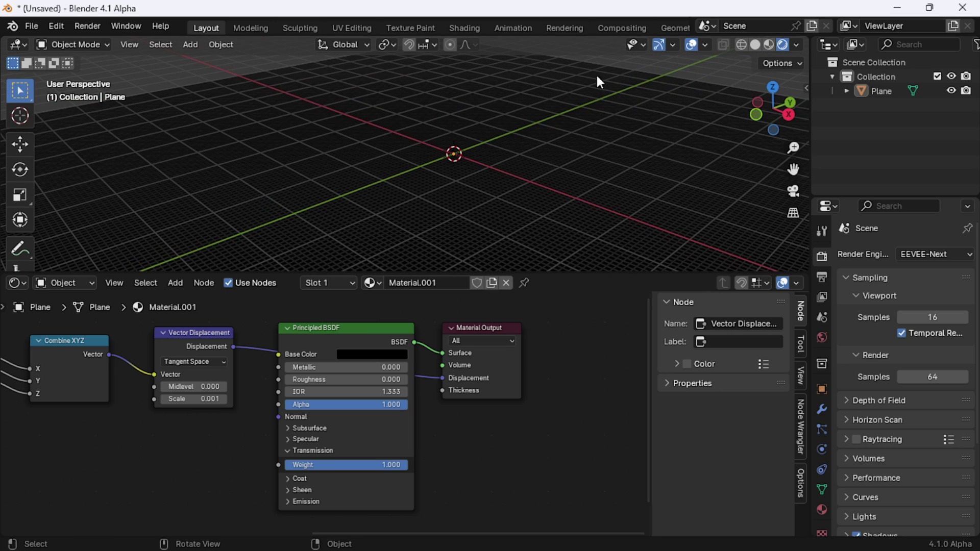
pyautogui.click(658, 45)
pyautogui.click(690, 45)
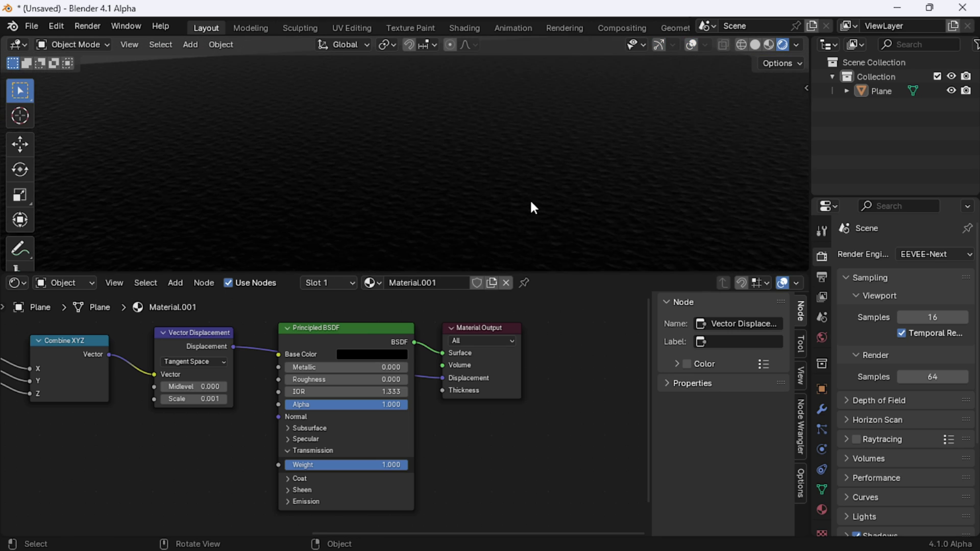
# Increase the Vector Displacement node's Scale to 0.002.
pyautogui.moveTo(533, 225); pyautogui.dragTo(556, 196, button='middle')
pyautogui.scroll(1, 194, 399)
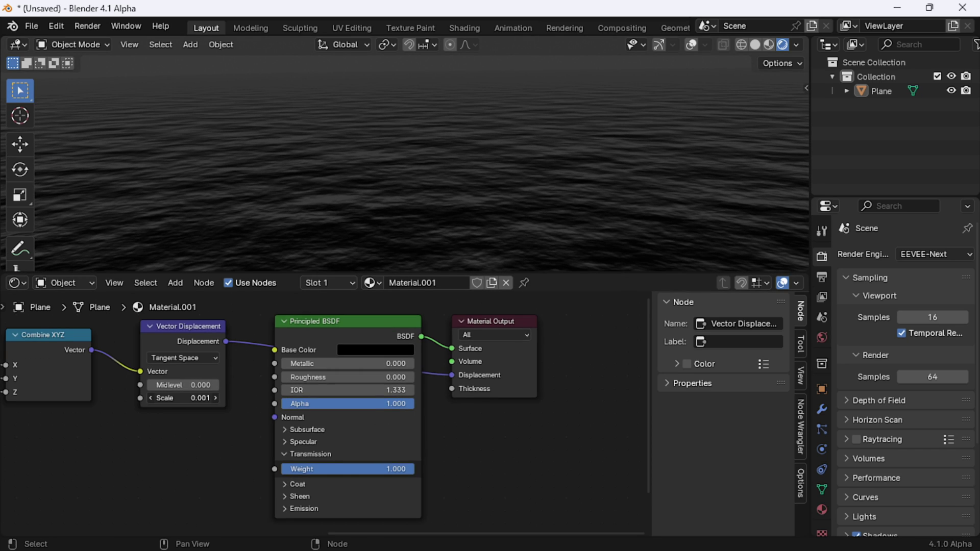
pyautogui.write('2')
pyautogui.press('Return')
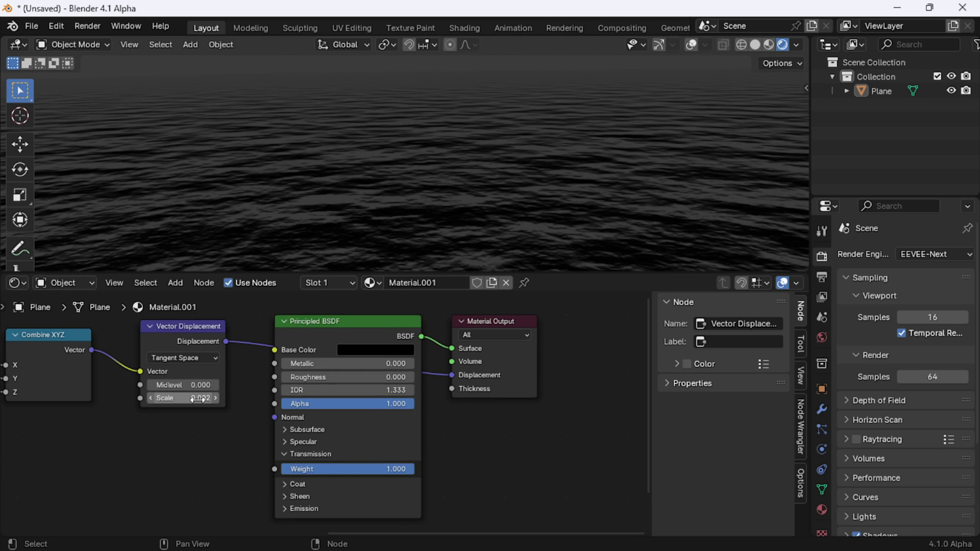
# Set the ocean material's surface displacement method to Displacement and Bump.
pyautogui.moveTo(439, 214); pyautogui.dragTo(556, 209, button='middle')
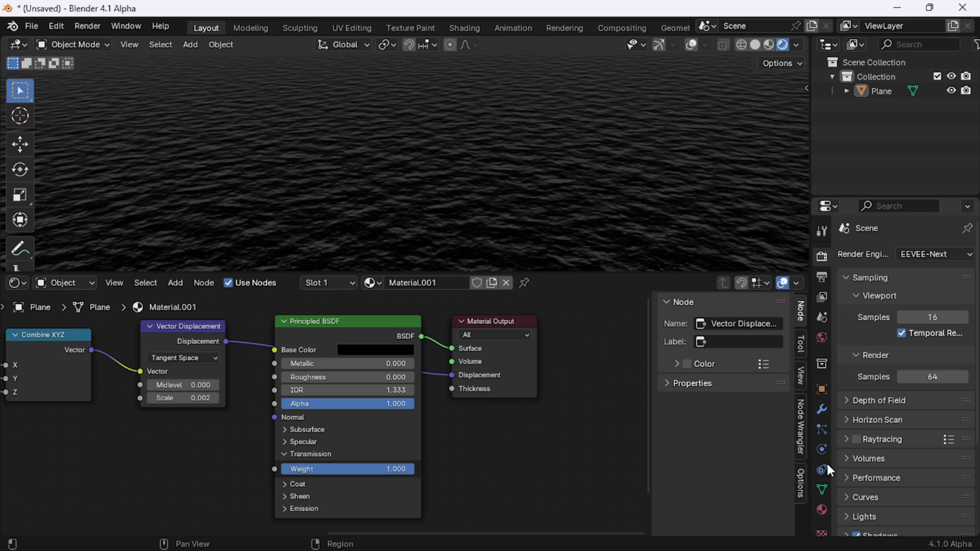
pyautogui.click(821, 511)
pyautogui.scroll(-15, 908, 470)
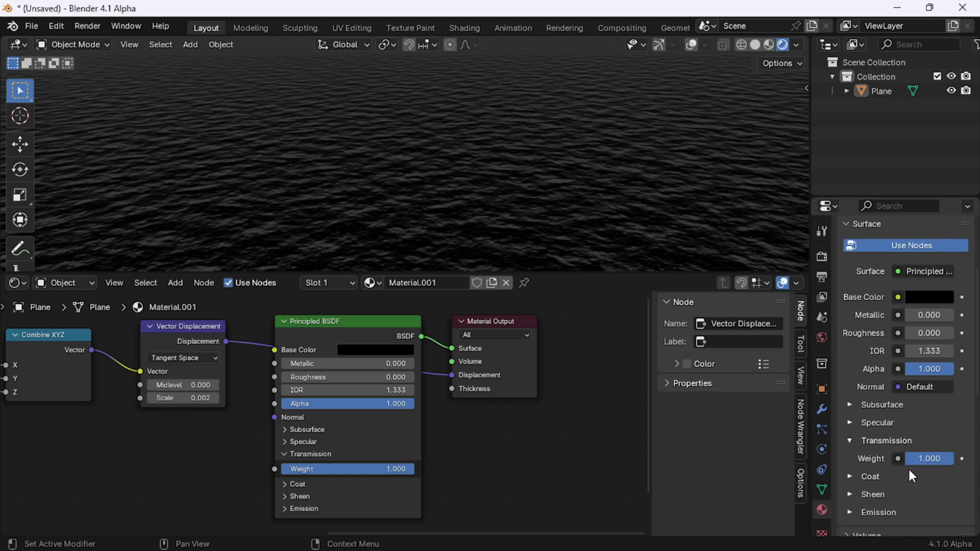
pyautogui.scroll(-2, 912, 490)
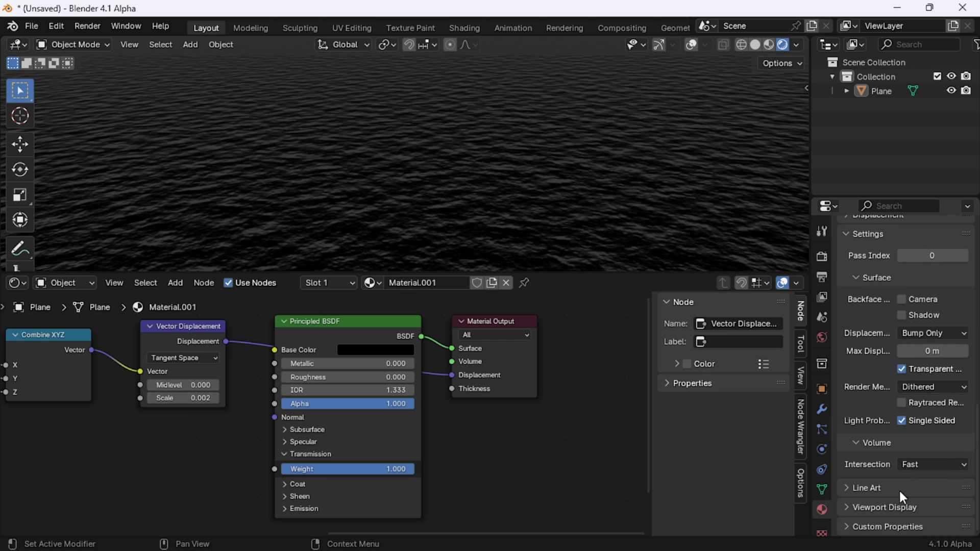
pyautogui.click(933, 335)
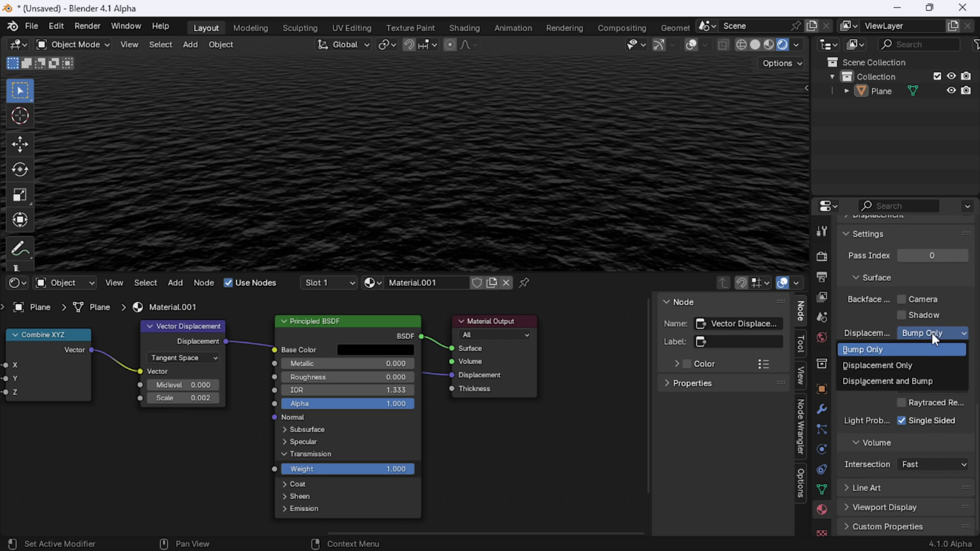
pyautogui.click(906, 381)
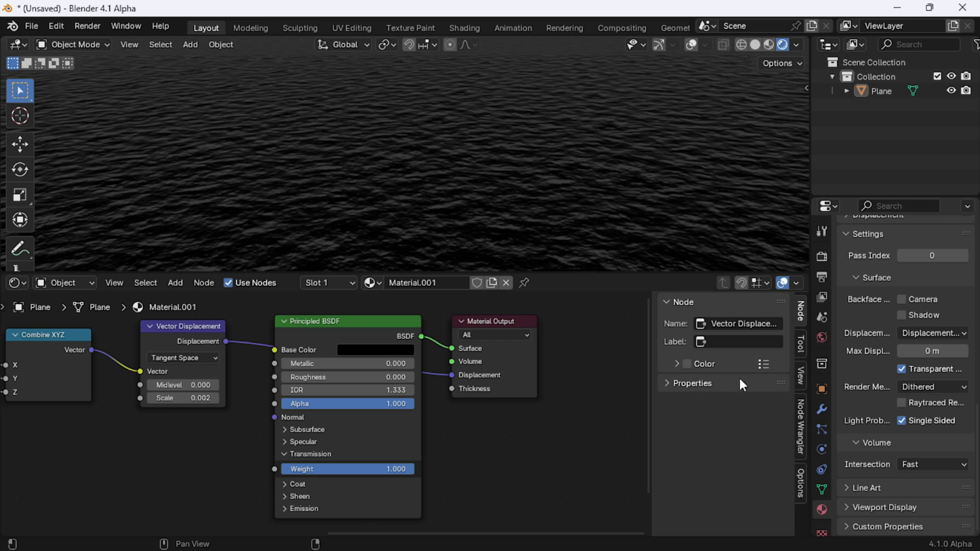
# Use an Environment Texture for the world color and load the mud_road_puresky image from the Sky Textures folder.
pyautogui.moveTo(430, 234); pyautogui.dragTo(475, 175, button='middle')
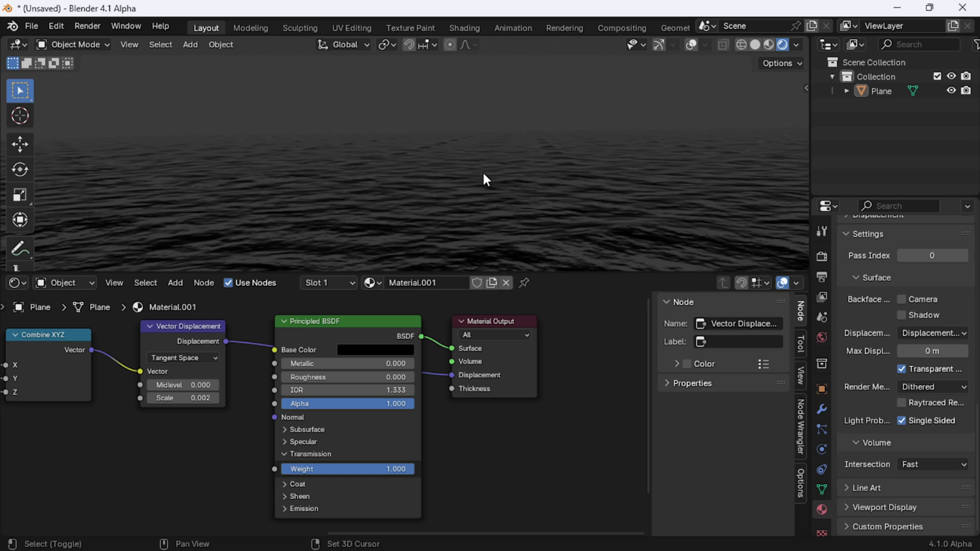
pyautogui.click(821, 337)
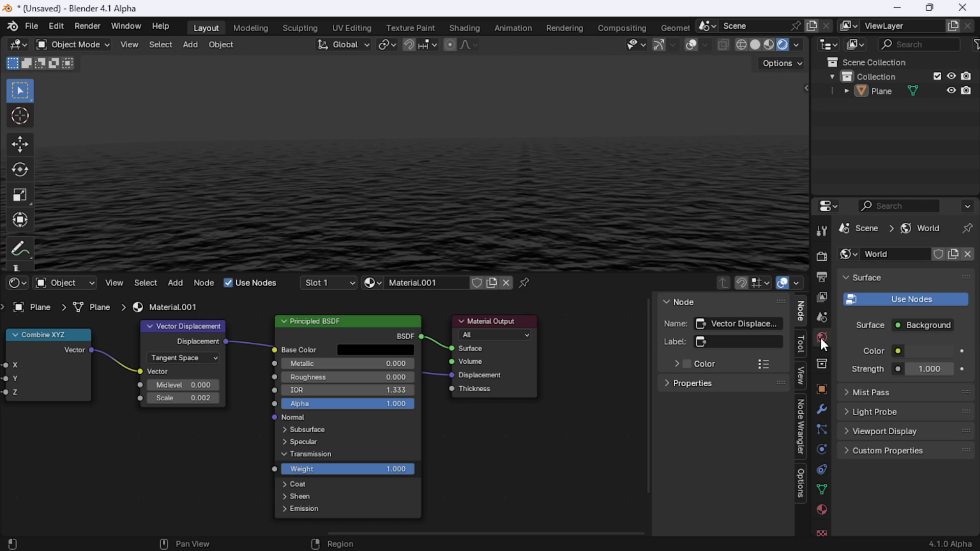
pyautogui.click(897, 350)
pyautogui.click(581, 191)
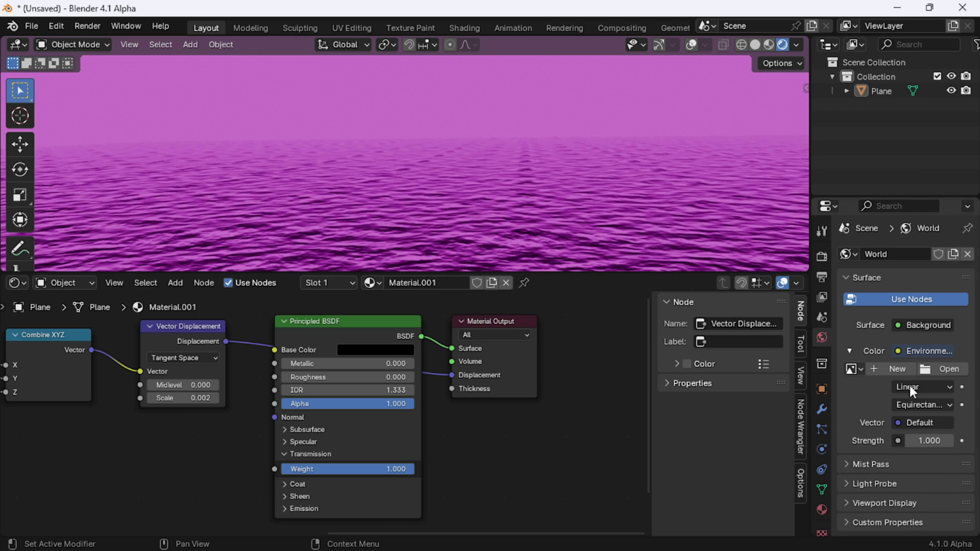
pyautogui.click(942, 368)
pyautogui.scroll(-1, 763, 397)
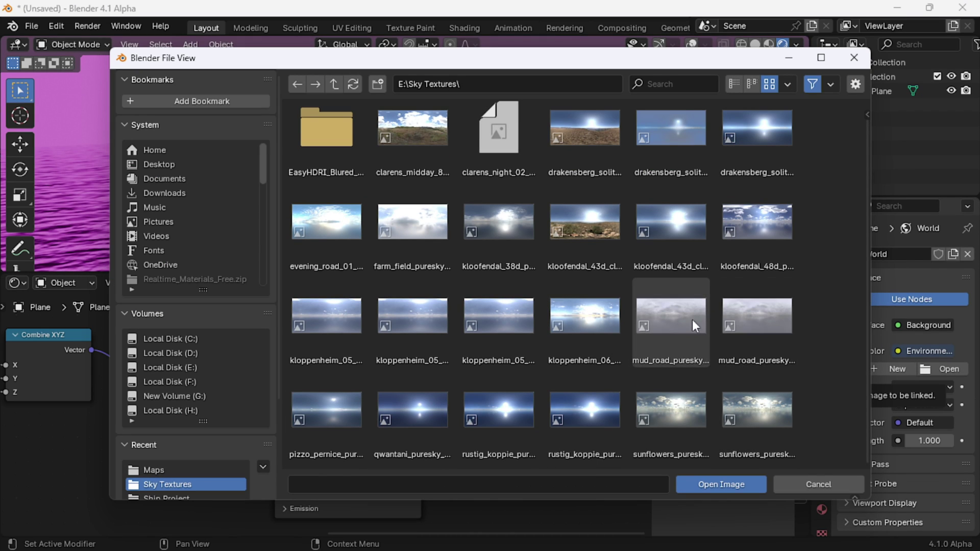
pyautogui.doubleClick(666, 319)
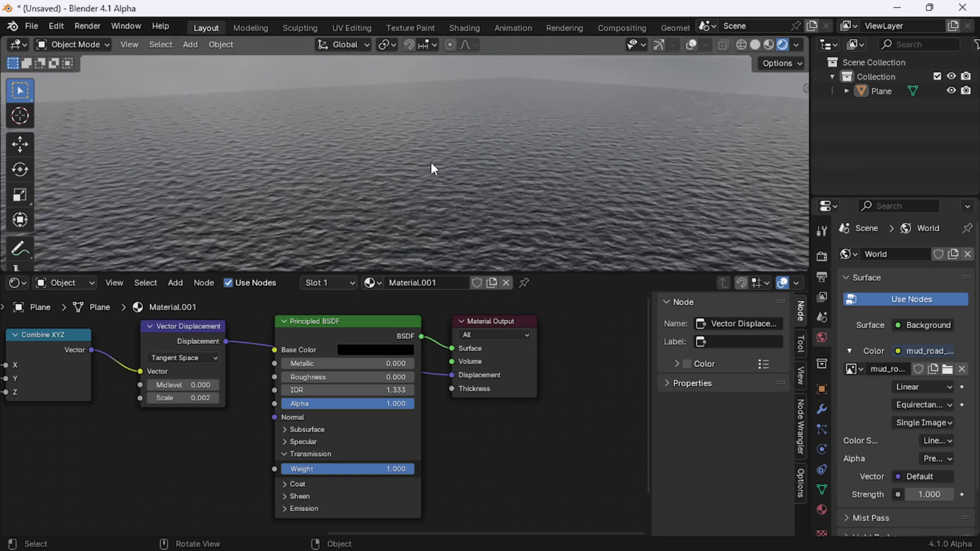
# Add a Subdivision Surface modifier to the ocean plane with viewport and render levels both set to 4.
pyautogui.scroll(3, 449, 183)
pyautogui.keyDown('shift'); pyautogui.moveTo(430, 182); pyautogui.dragTo(535, 146, button='middle'); pyautogui.keyUp('shift')
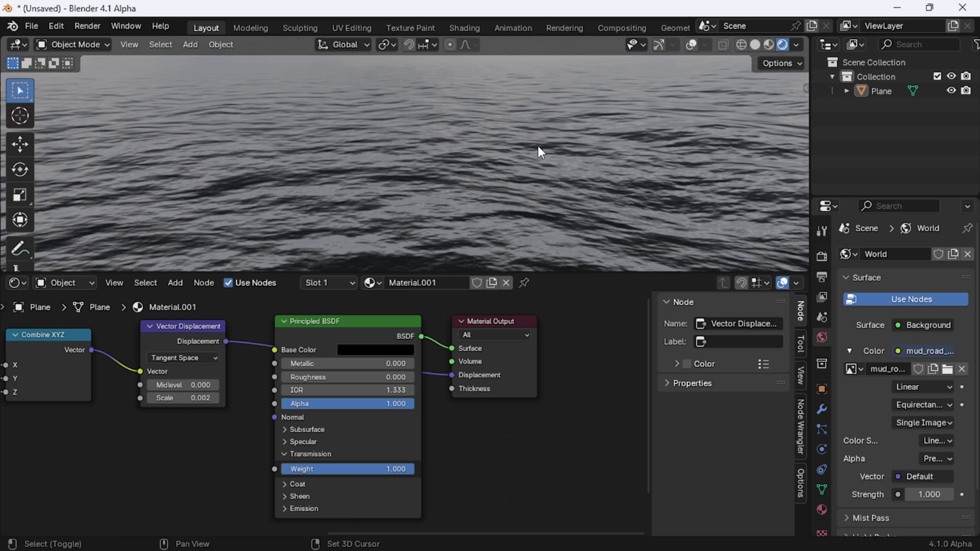
pyautogui.click(821, 408)
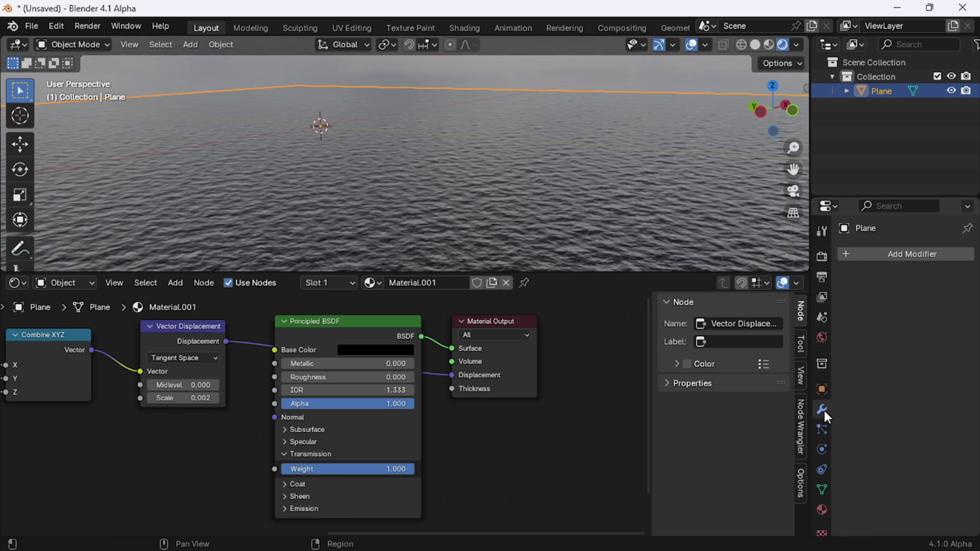
pyautogui.click(894, 251)
pyautogui.moveTo(842, 306)
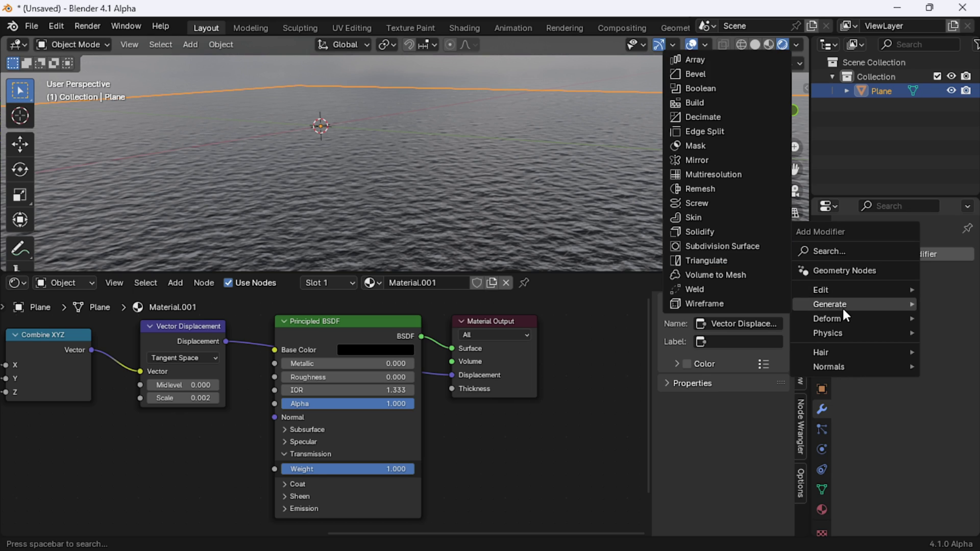
pyautogui.click(709, 247)
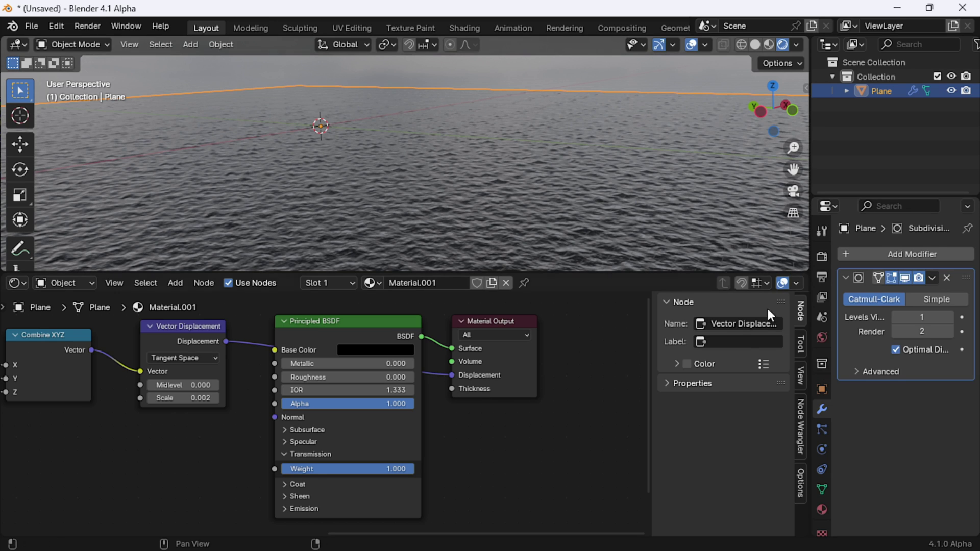
pyautogui.click(928, 318)
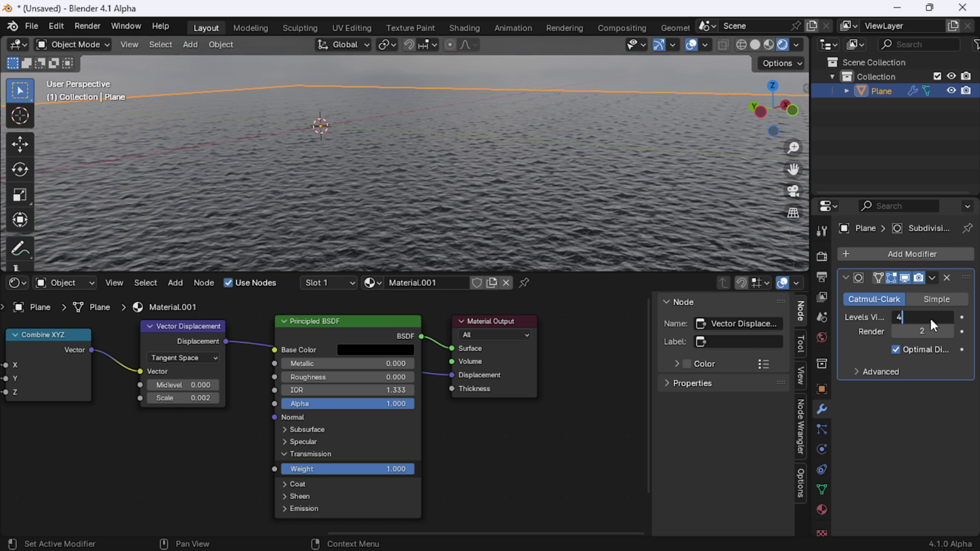
pyautogui.click(915, 331)
pyautogui.write('4')
pyautogui.press('Return')
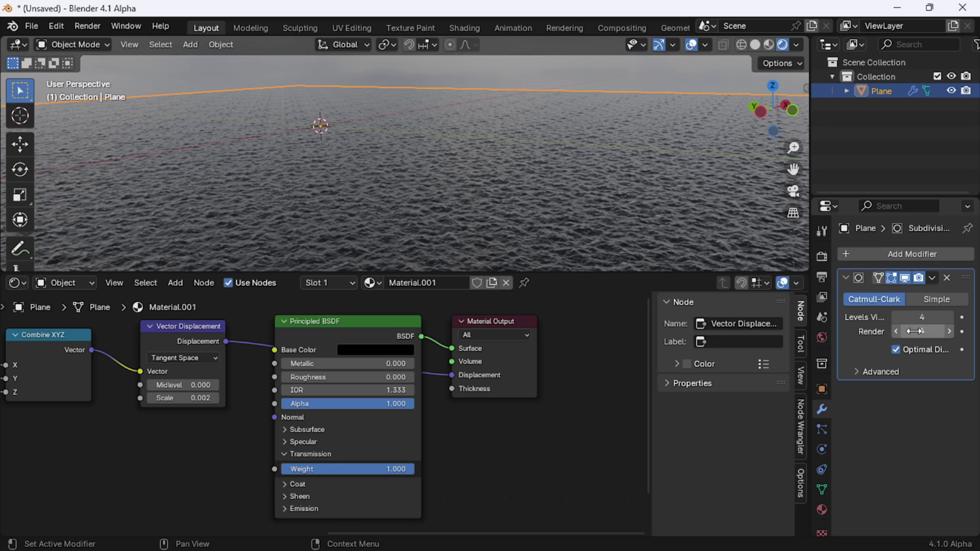
# Set the Vector Displacement node's Scale to 0.001 and the plane's viewport subdivision level to 5.
pyautogui.scroll(4, 408, 199)
pyautogui.moveTo(394, 203); pyautogui.dragTo(476, 160, button='middle')
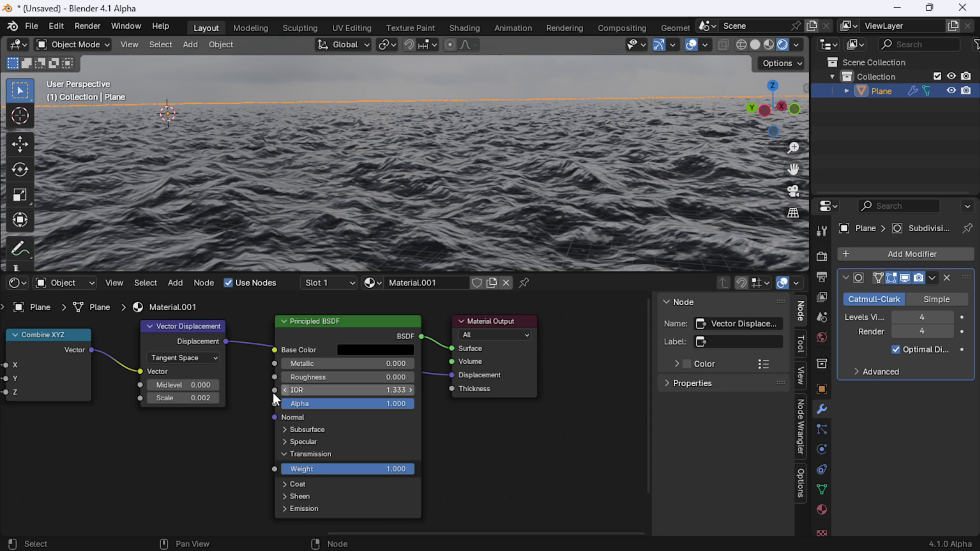
pyautogui.scroll(3, 276, 418)
pyautogui.doubleClick(248, 409)
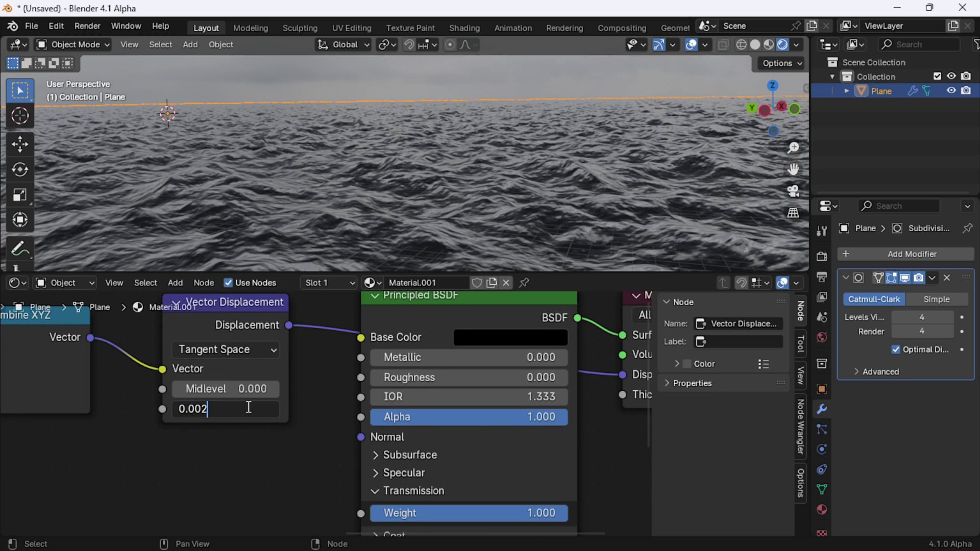
pyautogui.press('Return')
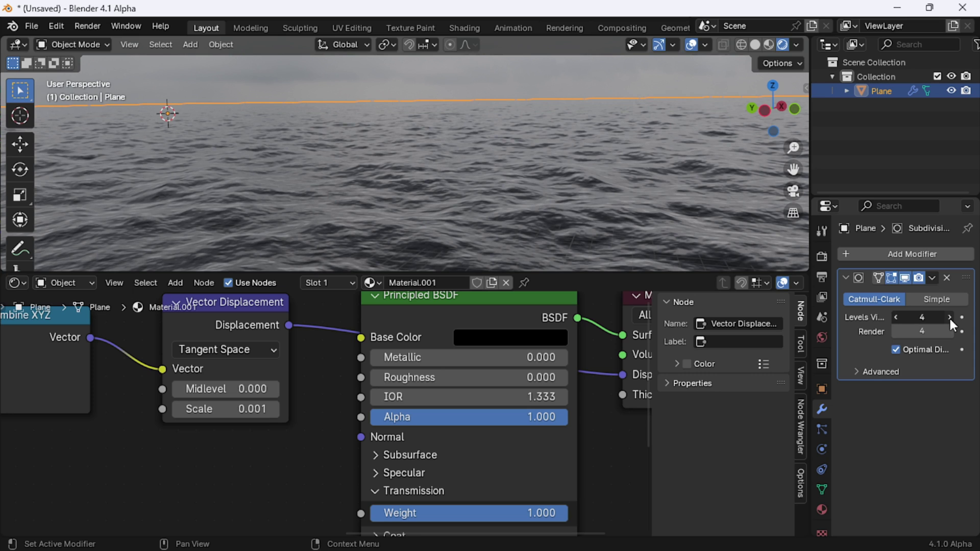
pyautogui.hotkey('ctrl', '5')
pyautogui.moveTo(486, 186); pyautogui.dragTo(593, 239, button='middle')
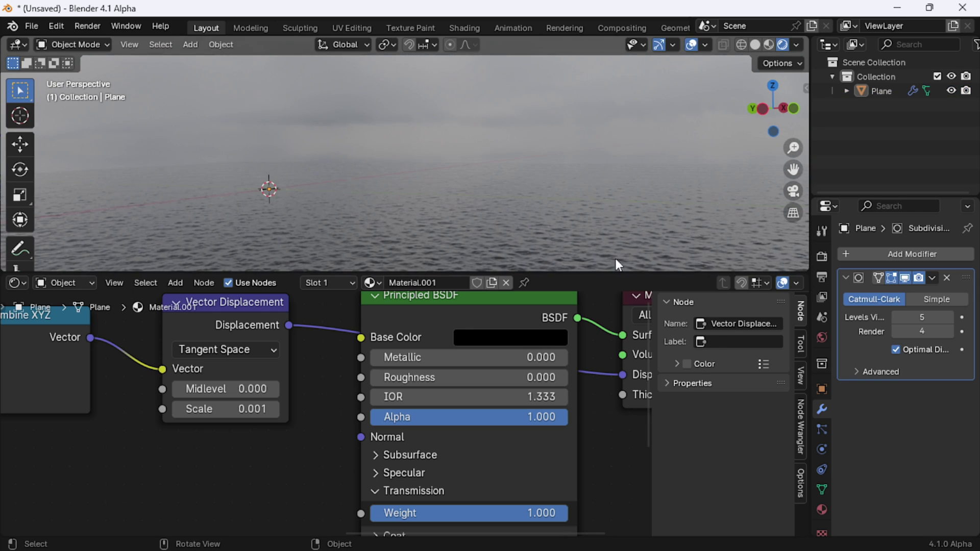
# Set the world background Strength to 0.8.
pyautogui.click(821, 338)
pyautogui.click(928, 493)
pyautogui.write('0.8')
pyautogui.press('Return')
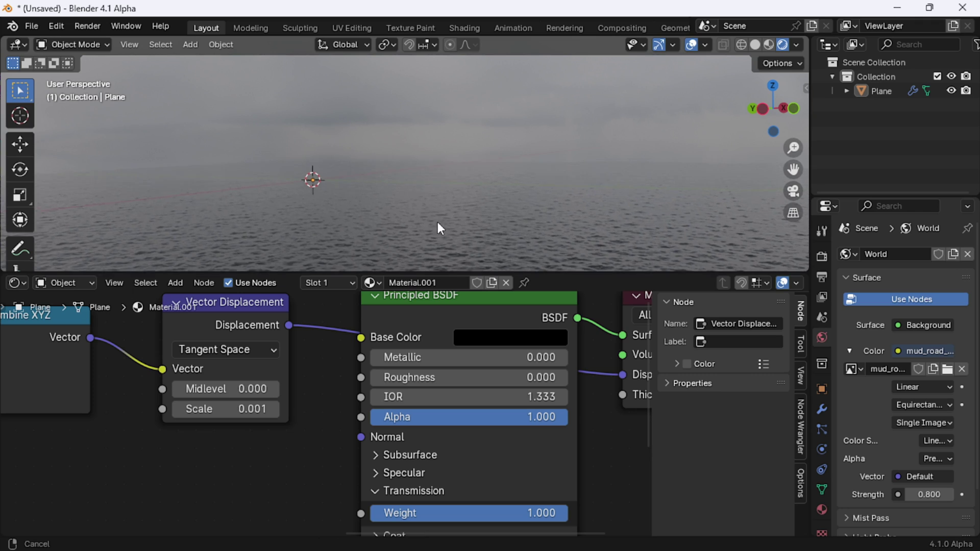
# Hide the gizmos and overlays in the 3D viewport.
pyautogui.moveTo(446, 130); pyautogui.dragTo(458, 170, button='middle')
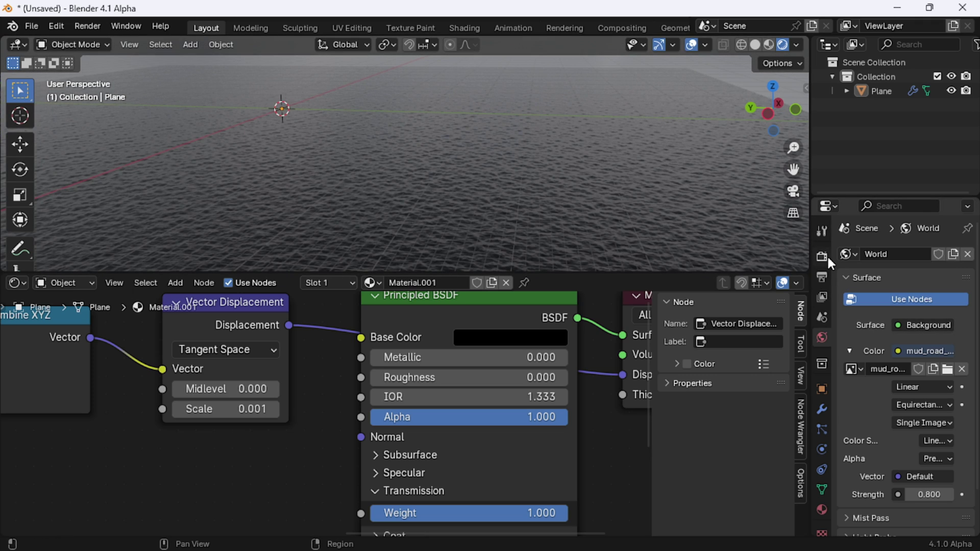
pyautogui.click(658, 45)
pyautogui.click(690, 45)
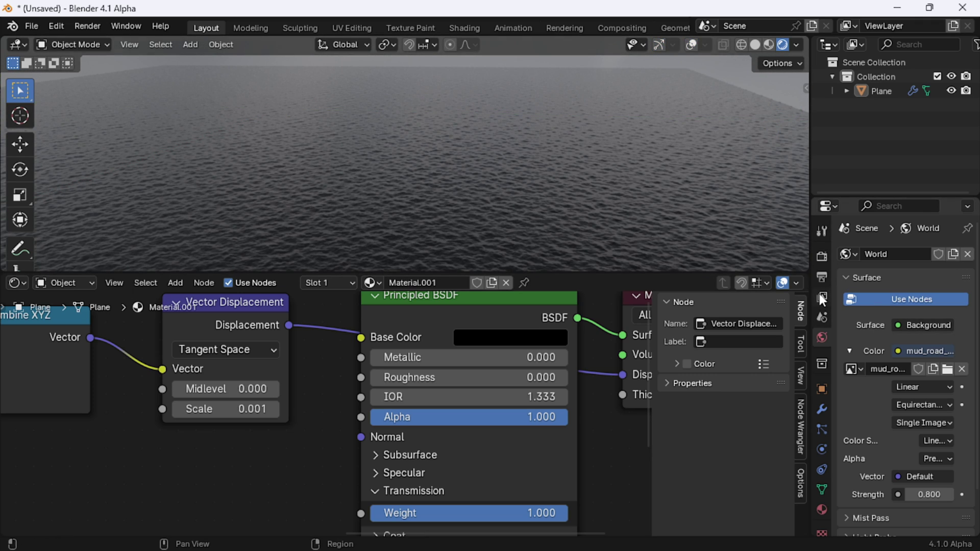
# Set the color management Look to High Contrast in the render settings.
pyautogui.click(821, 256)
pyautogui.scroll(-5, 911, 467)
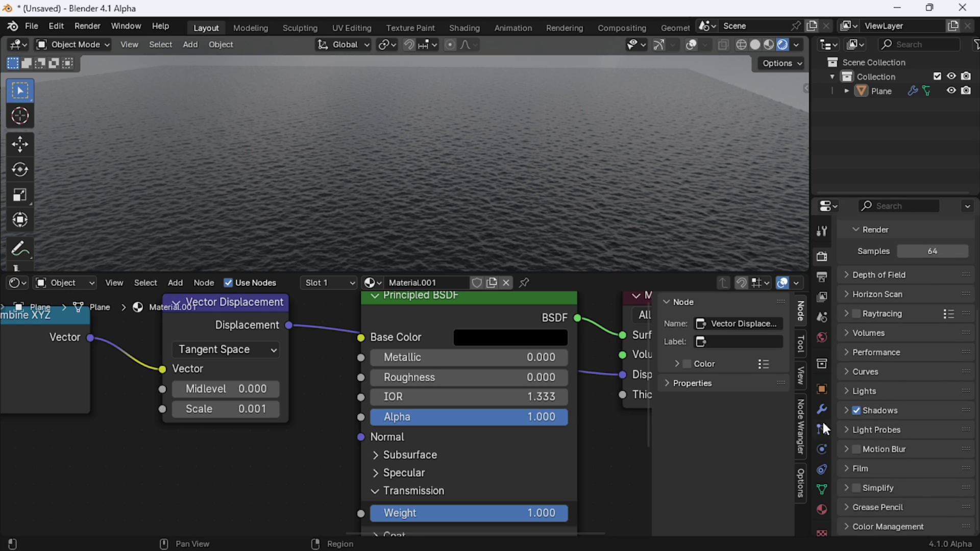
pyautogui.click(846, 521)
pyautogui.scroll(-4, 913, 485)
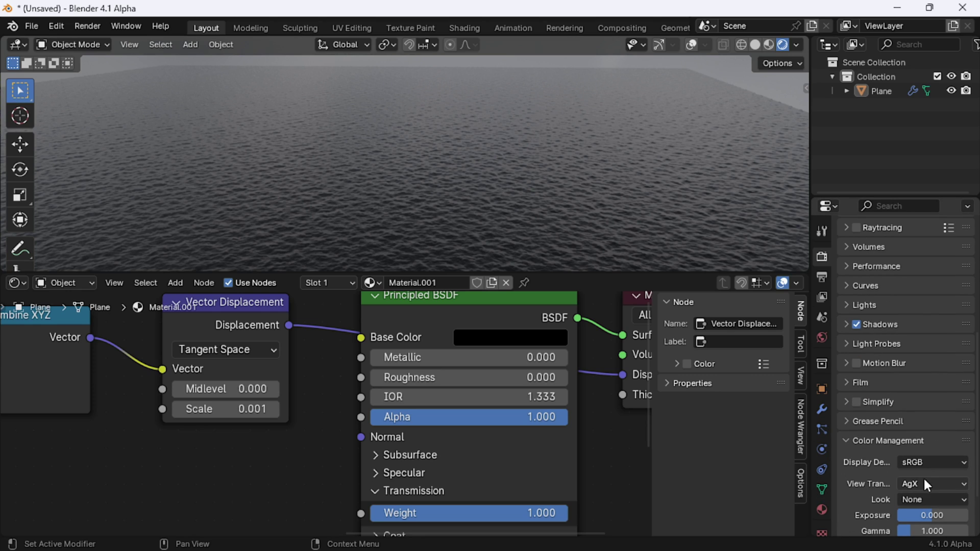
pyautogui.click(926, 501)
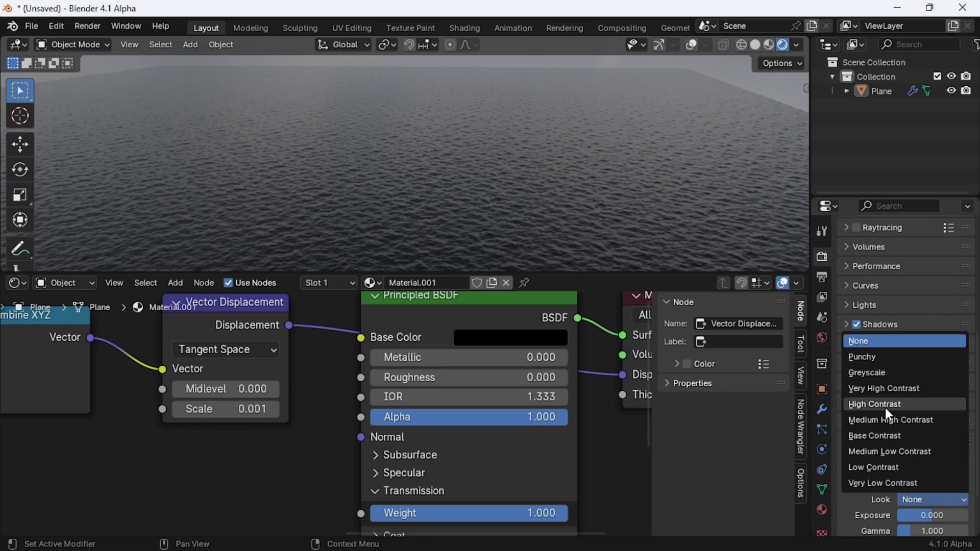
pyautogui.click(884, 406)
# Set the color management Exposure to 0.2 and Gamma to 1.2.
pyautogui.scroll(-1, 913, 469)
pyautogui.click(929, 488)
pyautogui.write('.2')
pyautogui.press('Return')
pyautogui.click(926, 503)
pyautogui.write('1.2')
pyautogui.press('Return')
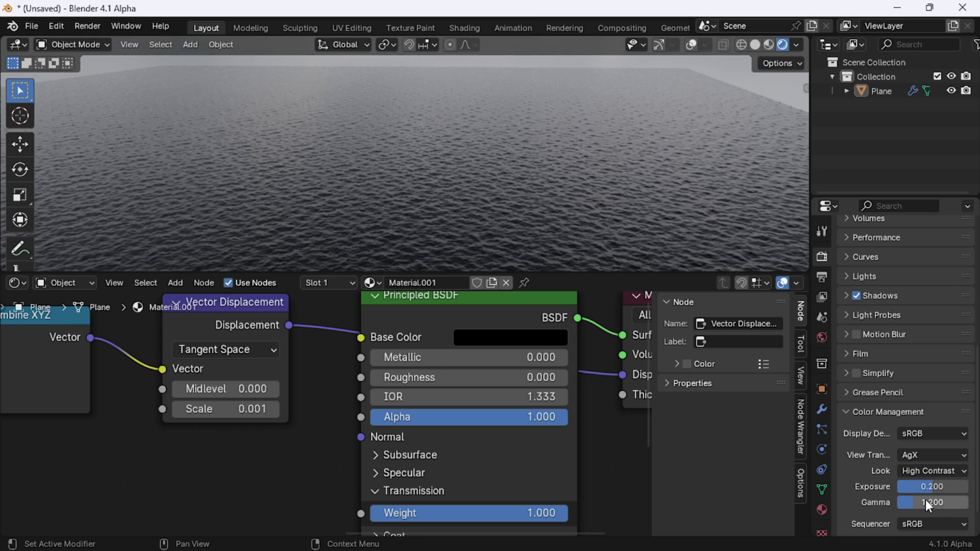
# Paste the copied Lorina ship into the scene, select it and frame it up close.
pyautogui.moveTo(429, 185); pyautogui.dragTo(438, 199, button='middle')
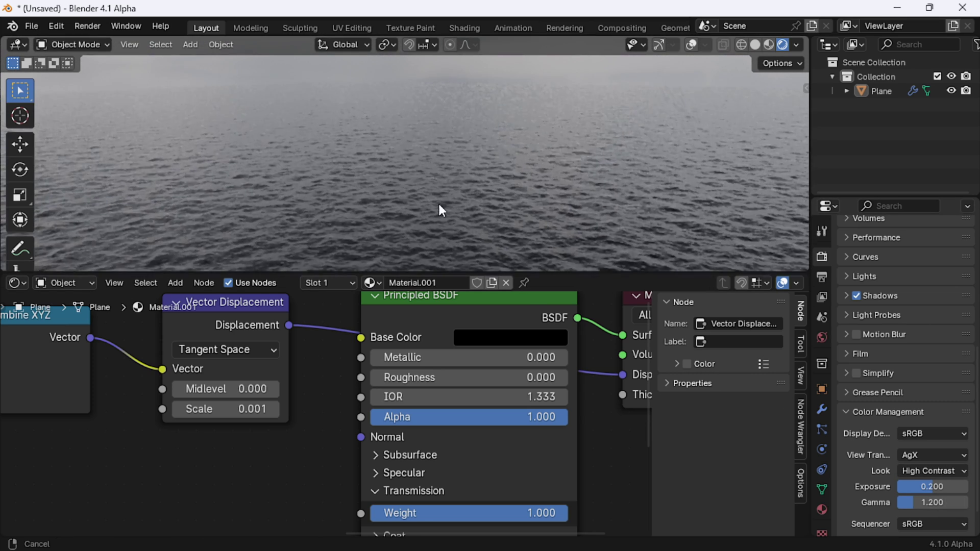
pyautogui.hotkey('ctrl', 'v')
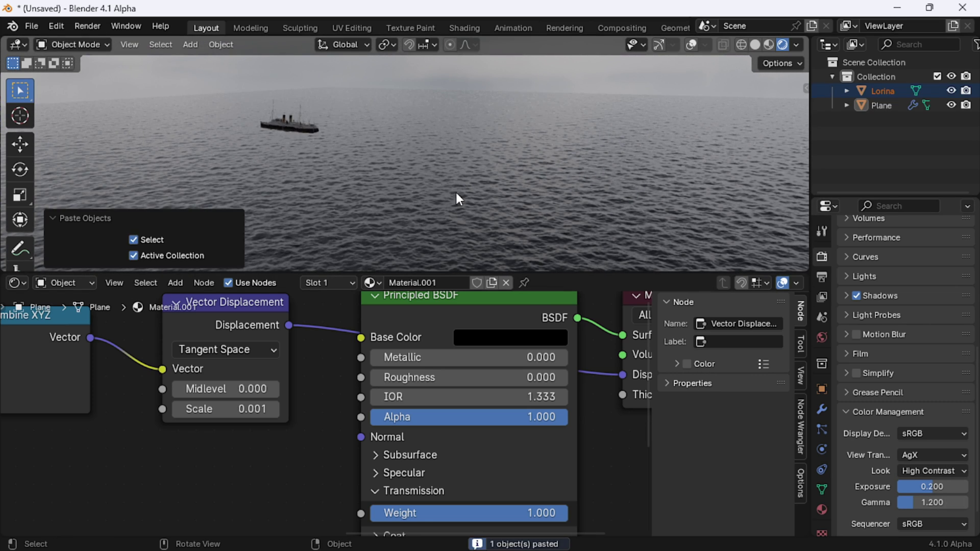
pyautogui.click(297, 126)
pyautogui.press('KP_Decimal')
pyautogui.scroll(3, 297, 126)
pyautogui.keyDown('shift'); pyautogui.moveTo(396, 159); pyautogui.dragTo(390, 183, button='middle'); pyautogui.keyUp('shift')
pyautogui.scroll(2, 390, 184)
# Enlarge the 3D viewport over the node editor and widen the properties area.
pyautogui.moveTo(465, 270); pyautogui.dragTo(462, 505)
pyautogui.keyDown('shift'); pyautogui.moveTo(572, 364); pyautogui.dragTo(444, 339, button='middle'); pyautogui.keyUp('shift')
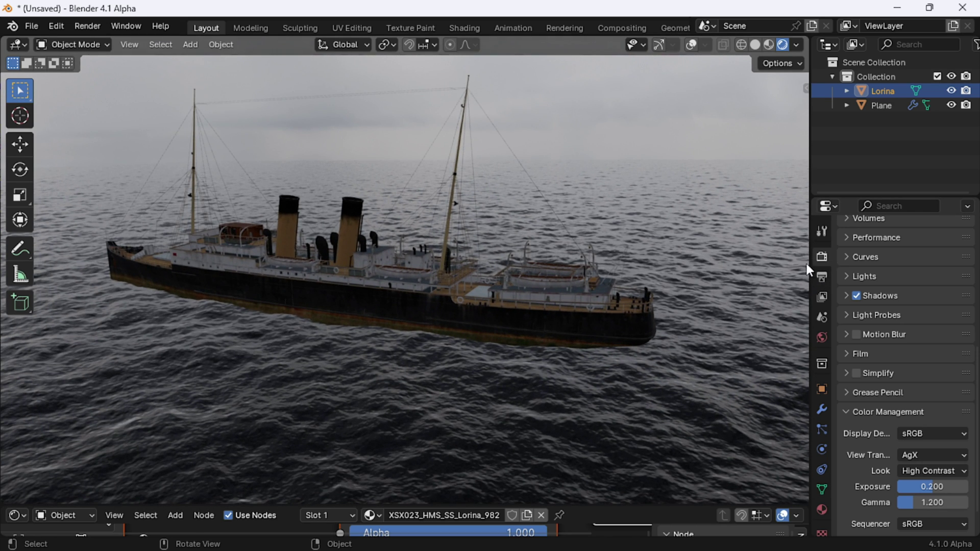
pyautogui.moveTo(810, 263); pyautogui.dragTo(774, 265)
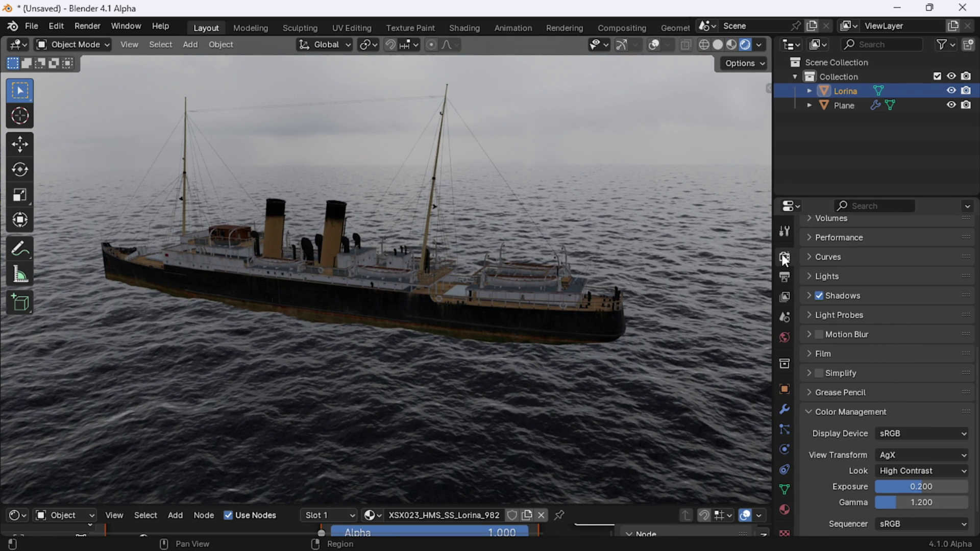
# Enable Raytracing in the render settings and set its Resolution to 1 rpp.
pyautogui.scroll(12, 884, 317)
pyautogui.scroll(-3, 912, 390)
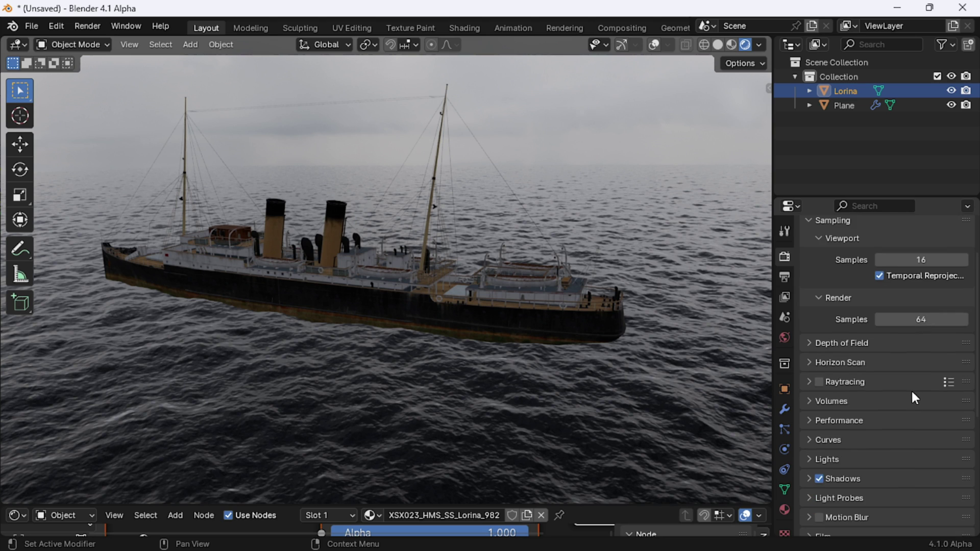
pyautogui.scroll(-2, 912, 390)
pyautogui.click(820, 353)
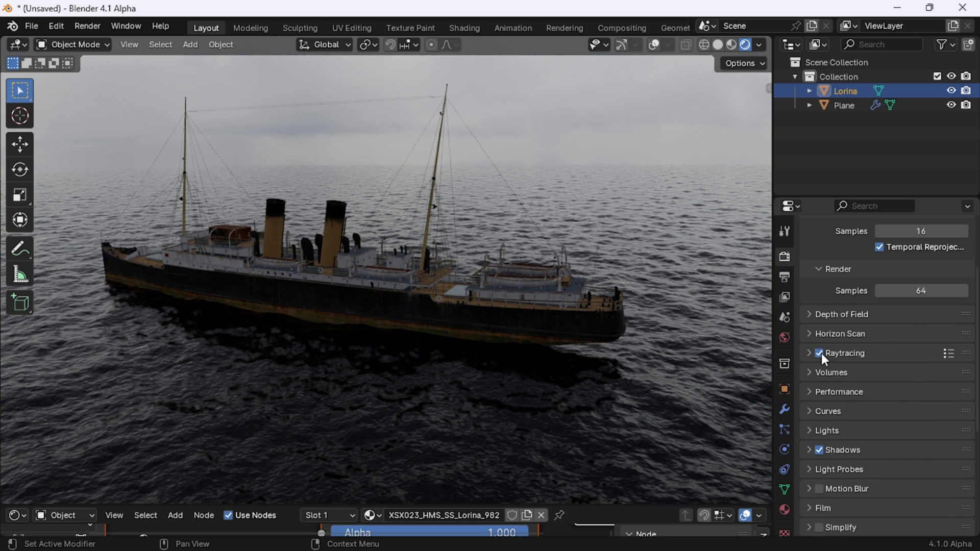
pyautogui.click(809, 352)
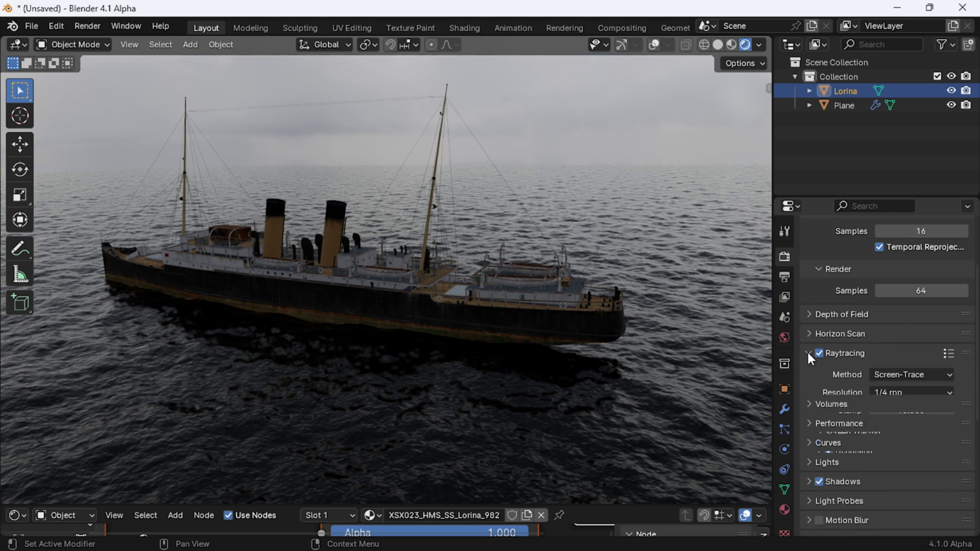
pyautogui.click(905, 392)
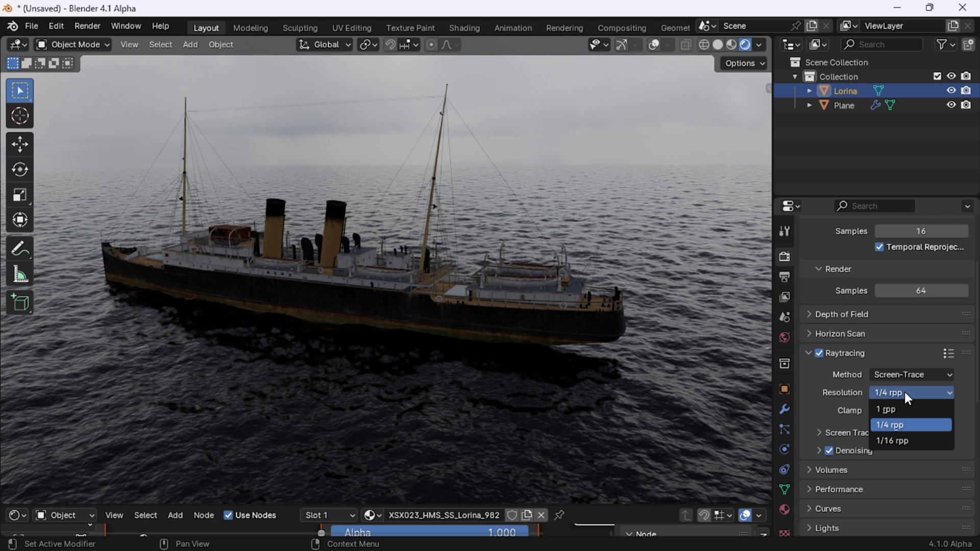
pyautogui.click(883, 409)
# Set Screen Tracing Precision to 1, Max Roughness to 1 and Thickness to the minimum of 0.000001 m.
pyautogui.click(817, 433)
pyautogui.moveTo(903, 454); pyautogui.dragTo(966, 454)
pyautogui.moveTo(904, 492); pyautogui.dragTo(950, 491)
pyautogui.click(919, 472)
pyautogui.write('0')
pyautogui.press('Return')
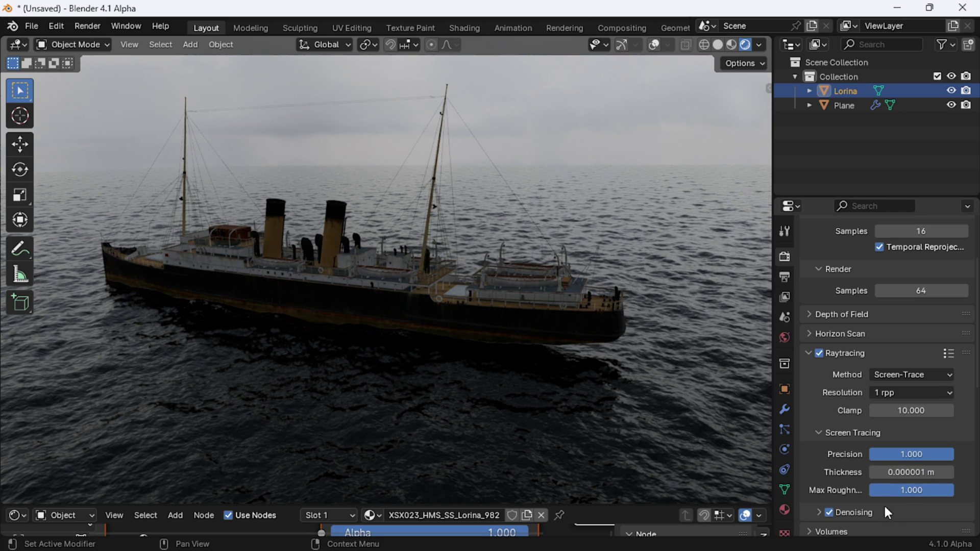
# Enable Motion Blur in the render settings.
pyautogui.scroll(-6, 811, 452)
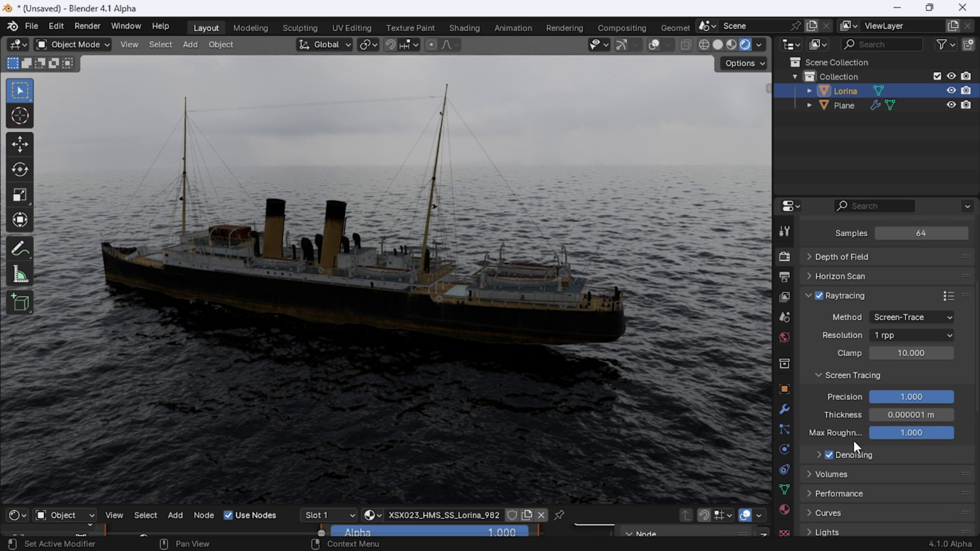
pyautogui.scroll(-1, 829, 417)
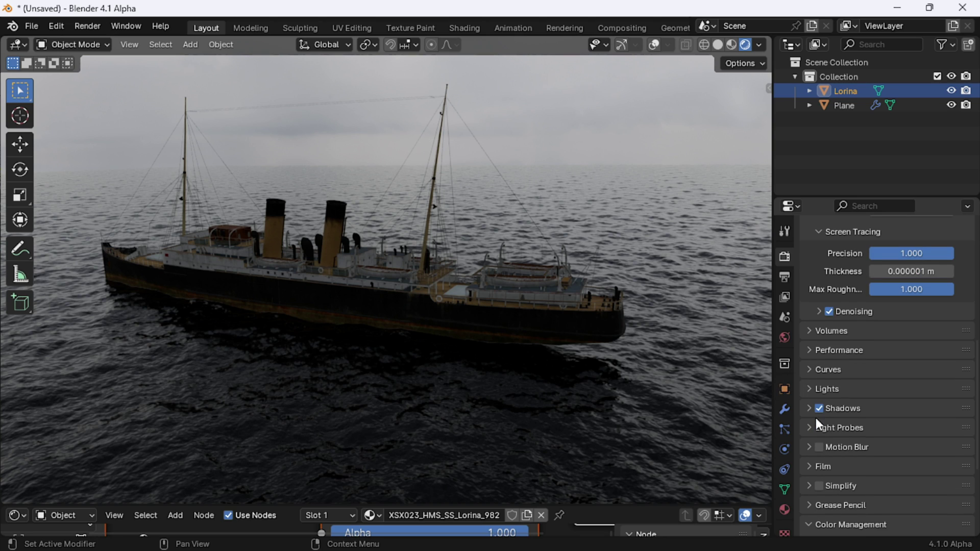
pyautogui.click(819, 447)
pyautogui.scroll(-5, 904, 445)
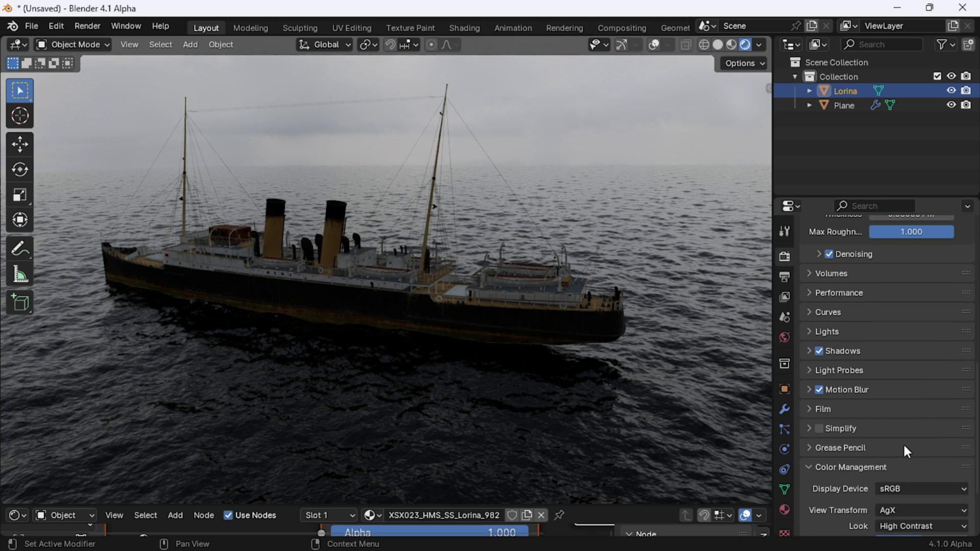
pyautogui.moveTo(638, 336); pyautogui.dragTo(561, 326, button='middle')
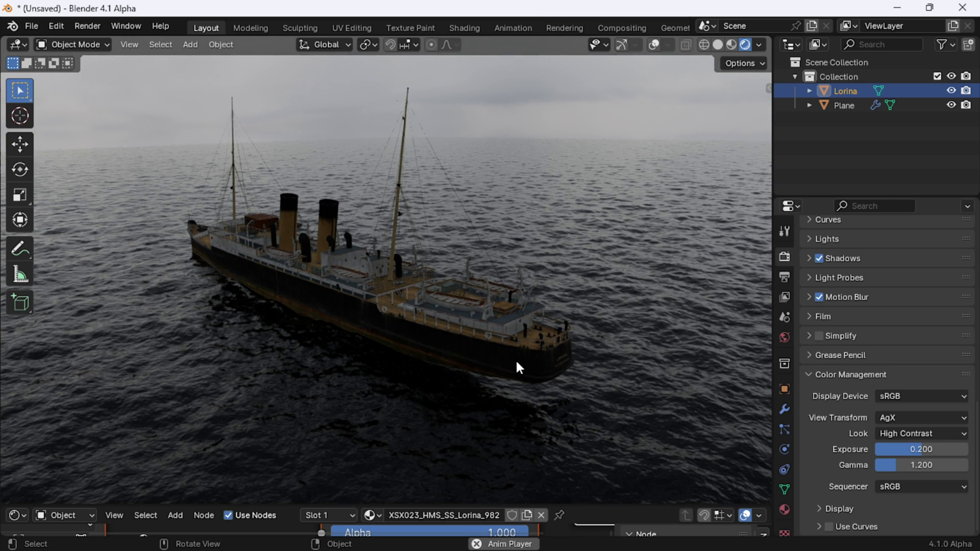
# Enlarge the node editor, select the ocean plane, and enable Cyclic and Auto Refresh on the disp_0001.exr image sequence.
pyautogui.moveTo(528, 502); pyautogui.dragTo(617, 235)
pyautogui.click(659, 175)
pyautogui.scroll(-5, 279, 464)
pyautogui.moveTo(128, 379); pyautogui.dragTo(642, 373, button='middle')
pyautogui.moveTo(219, 440); pyautogui.dragTo(298, 406, button='middle')
pyautogui.scroll(3, 298, 406)
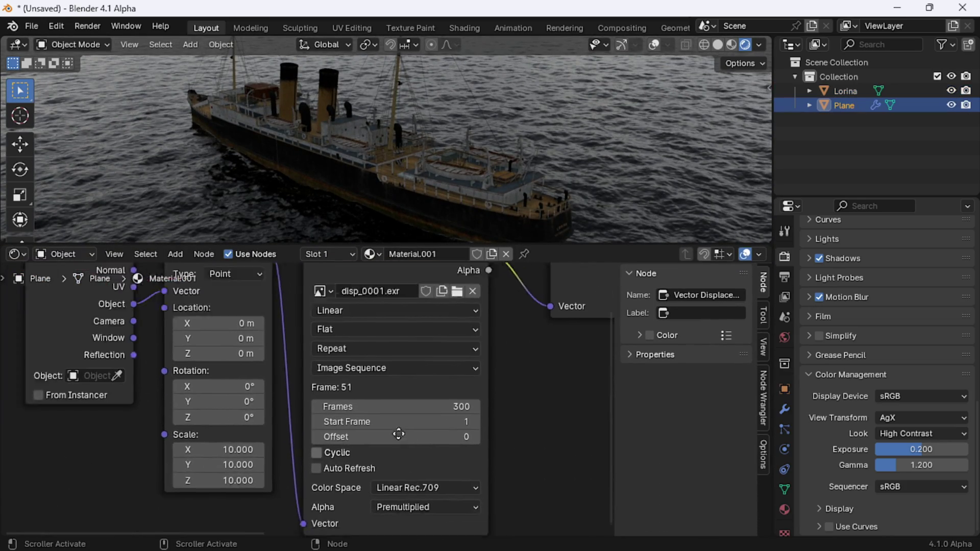
pyautogui.click(267, 419)
pyautogui.click(267, 436)
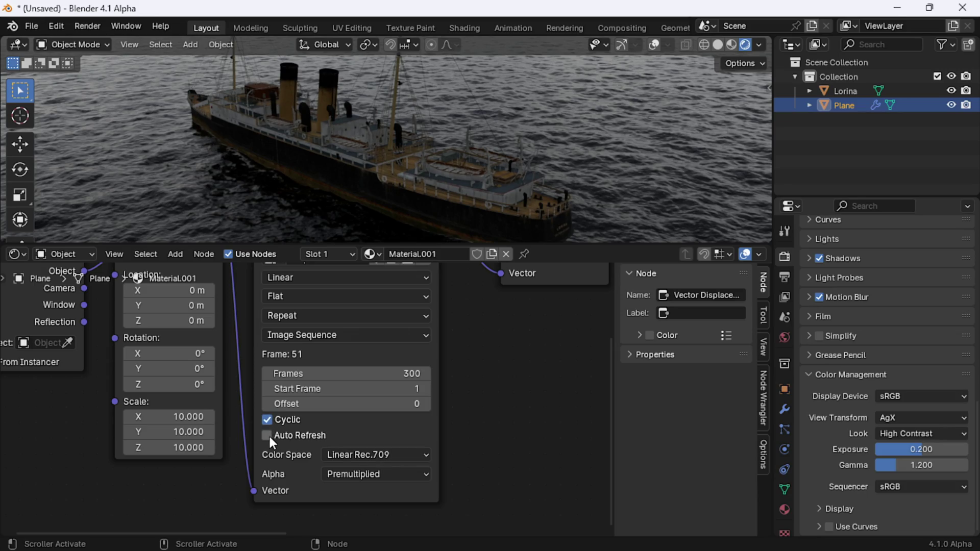
# Play the animation in a maximized 3D viewport and examine the moving water around the ship, then restore the layout.
pyautogui.moveTo(466, 246); pyautogui.dragTo(421, 487)
pyautogui.keyDown('shift'); pyautogui.moveTo(365, 351); pyautogui.dragTo(395, 308, button='middle'); pyautogui.keyUp('shift')
pyautogui.scroll(-1, 431, 316)
pyautogui.hotkey('ctrl', 'space')
pyautogui.moveTo(502, 357); pyautogui.dragTo(571, 350, button='middle')
pyautogui.scroll(2, 570, 350)
pyautogui.moveTo(482, 376)
pyautogui.mouseDown(button='middle')
pyautogui.moveTo(490, 366)
pyautogui.moveTo(476, 387)
pyautogui.mouseUp(button='middle')
pyautogui.scroll(-2, 491, 370)
pyautogui.press('space')
pyautogui.moveTo(602, 378); pyautogui.dragTo(522, 286, button='middle')
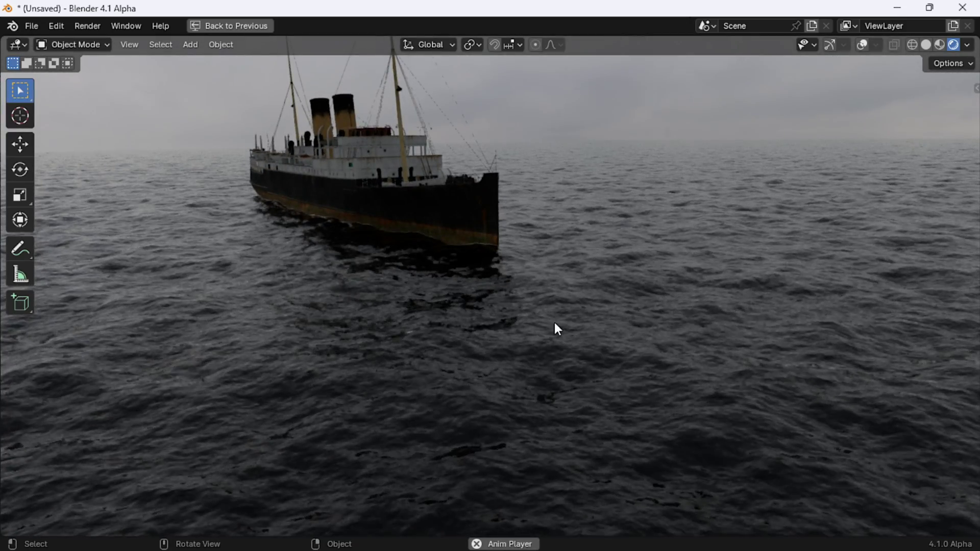
pyautogui.hotkey('ctrl', 'space')
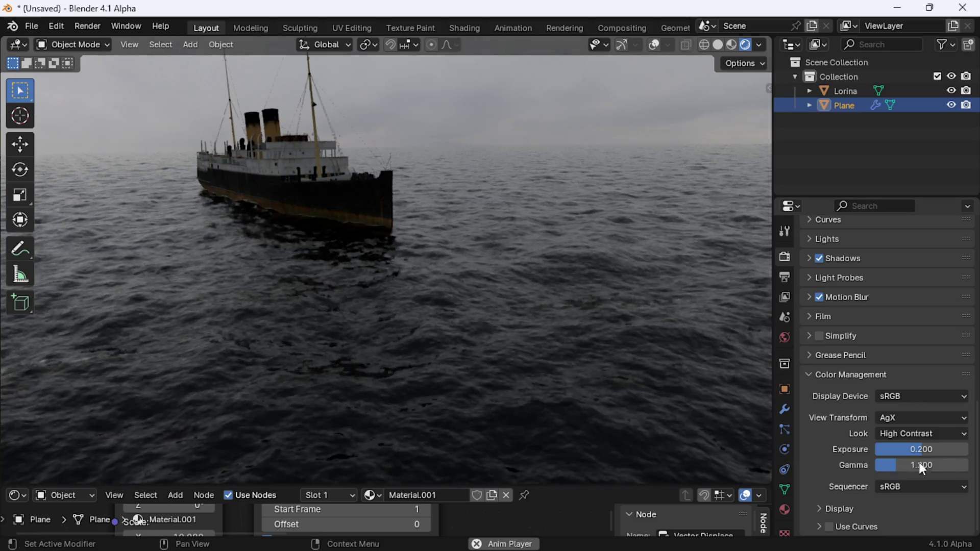
# Set the color management Exposure to 0.4.
pyautogui.doubleClick(913, 449)
pyautogui.write('0.4')
pyautogui.press('Return')
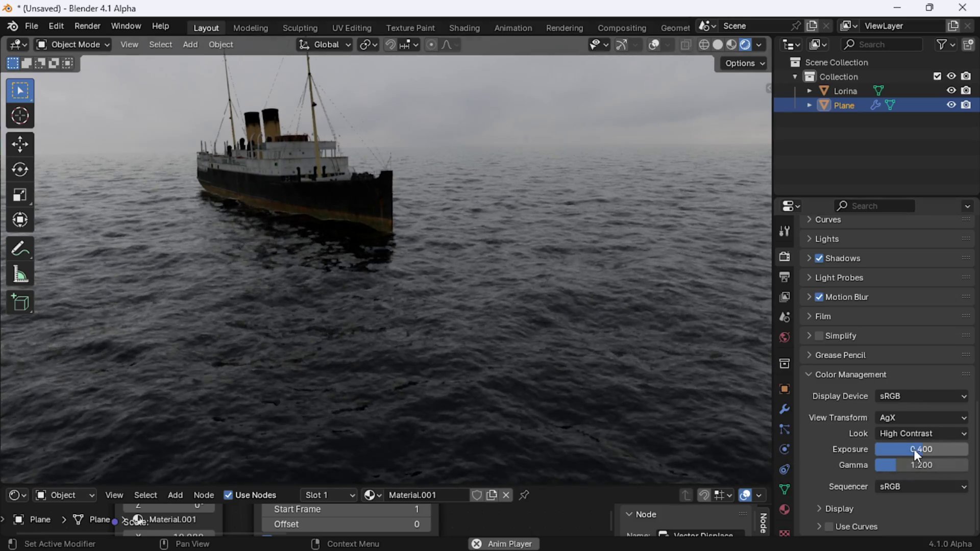
# Add a camera to the scene.
pyautogui.moveTo(349, 234); pyautogui.dragTo(402, 261, button='middle')
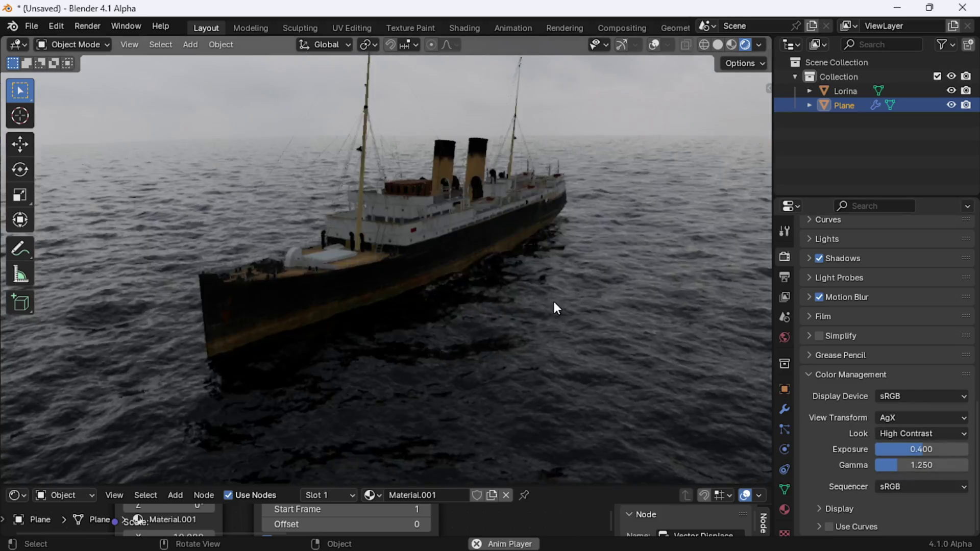
pyautogui.scroll(2, 566, 306)
pyautogui.moveTo(580, 313); pyautogui.dragTo(512, 311, button='middle')
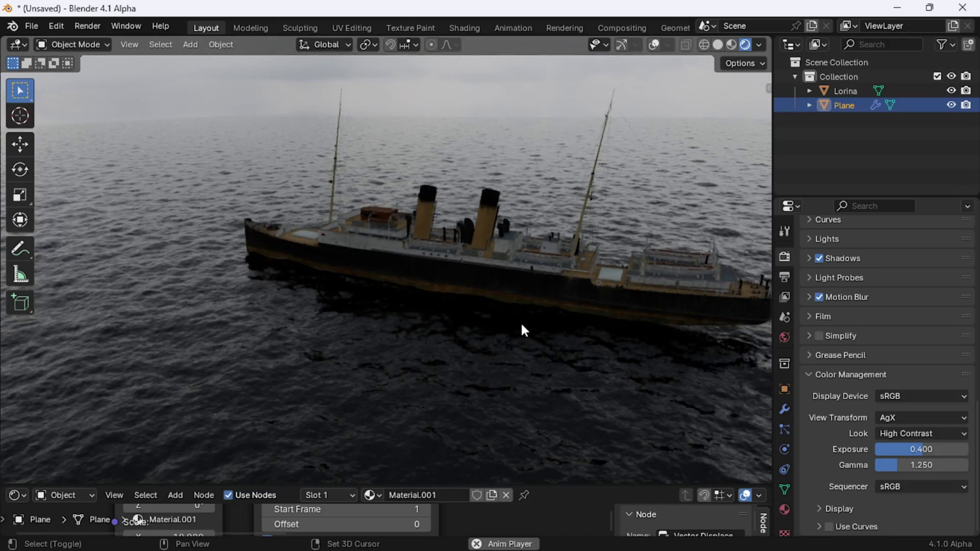
pyautogui.hotkey('shift', 'a')
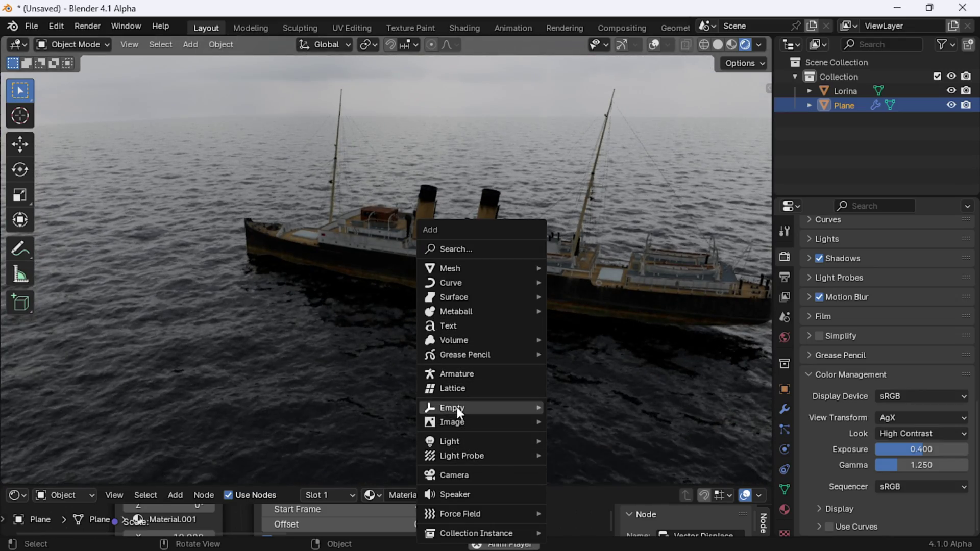
pyautogui.click(455, 476)
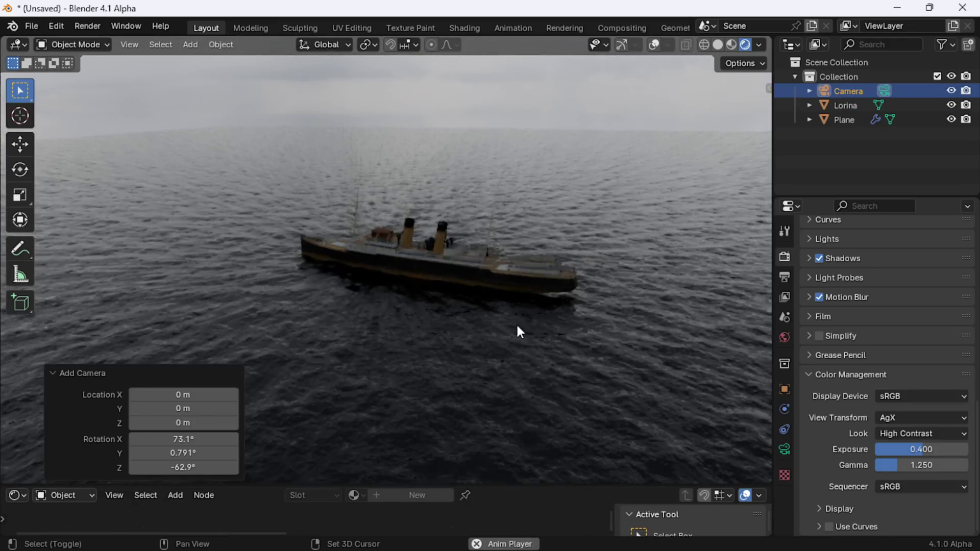
# Align the new camera to a close three-quarter view of the ship from its bow.
pyautogui.moveTo(476, 321); pyautogui.dragTo(531, 332, button='middle')
pyautogui.scroll(2, 533, 347)
pyautogui.press('ctrl+alt+KP_0')
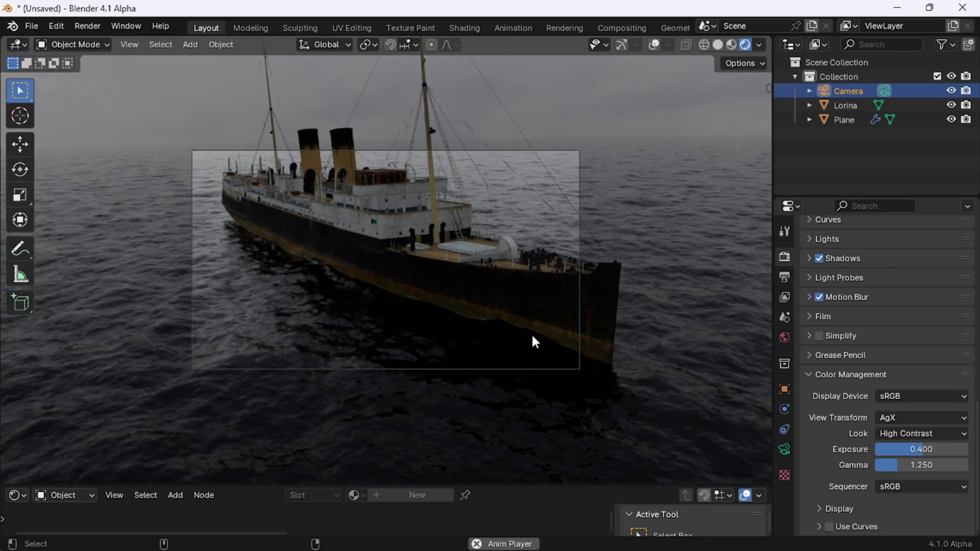
# Enable the Camera to View lock and reframe the camera so the whole ship is seen from slightly above.
pyautogui.press('n')
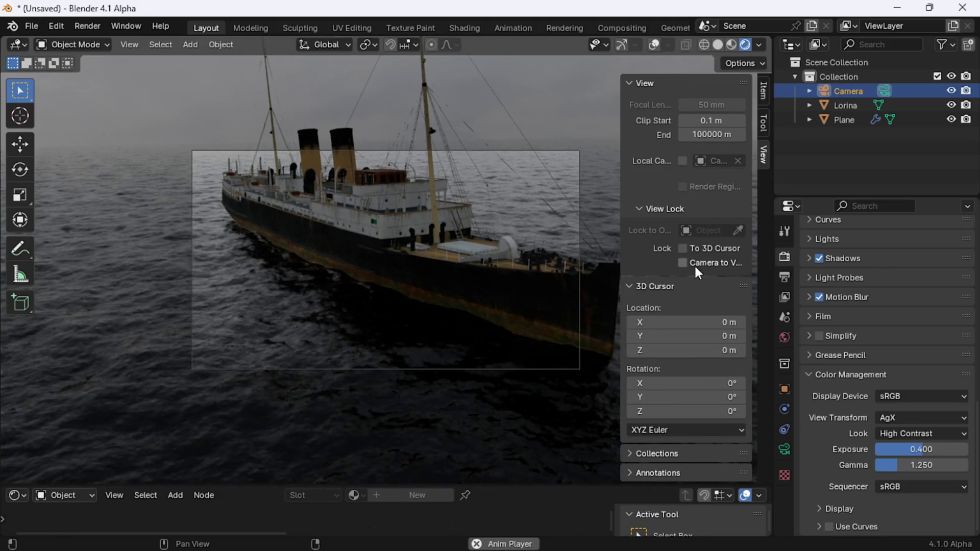
pyautogui.click(693, 264)
pyautogui.press('n')
pyautogui.scroll(-2, 447, 271)
pyautogui.moveTo(446, 272); pyautogui.dragTo(501, 308, button='middle')
# Render the current frame through the camera, examine the ship and water in the result, and close the render window.
pyautogui.press('F12')
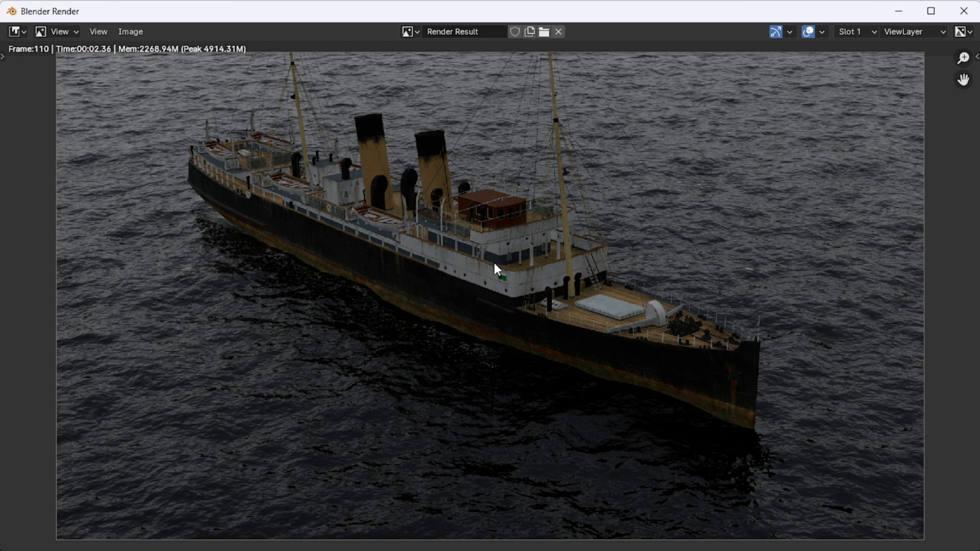
pyautogui.scroll(-2, 561, 332)
pyautogui.scroll(3, 569, 337)
pyautogui.click(964, 11)
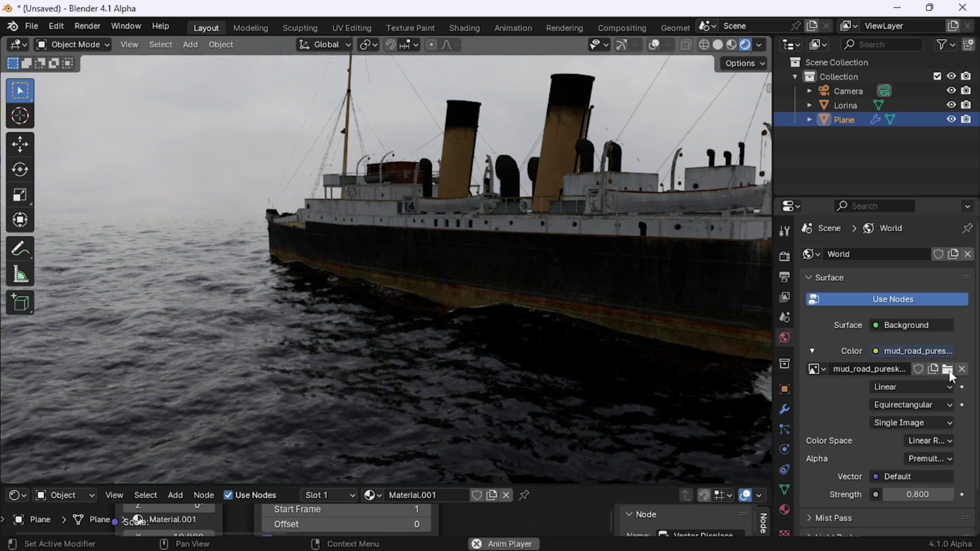
# Open the image file selection for the world background's environment texture.
pyautogui.click(948, 370)
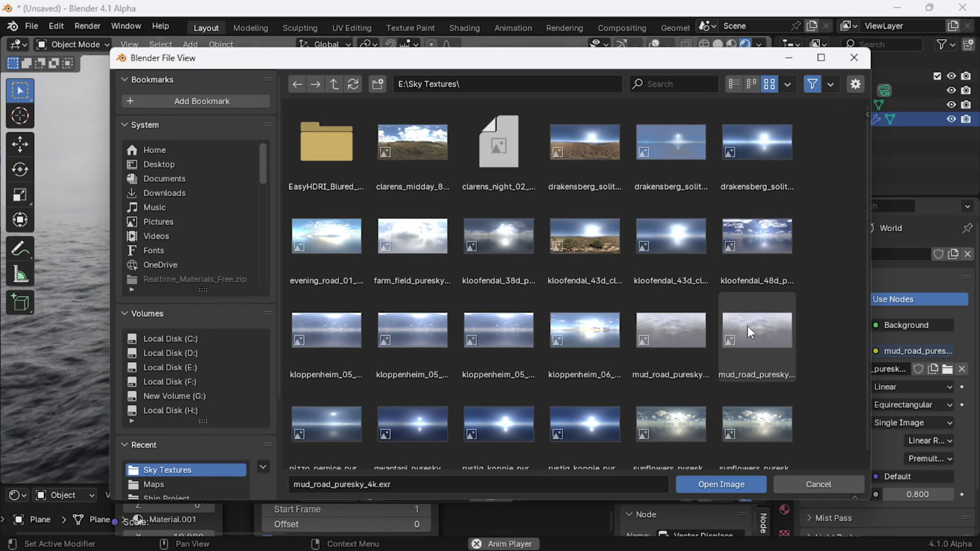